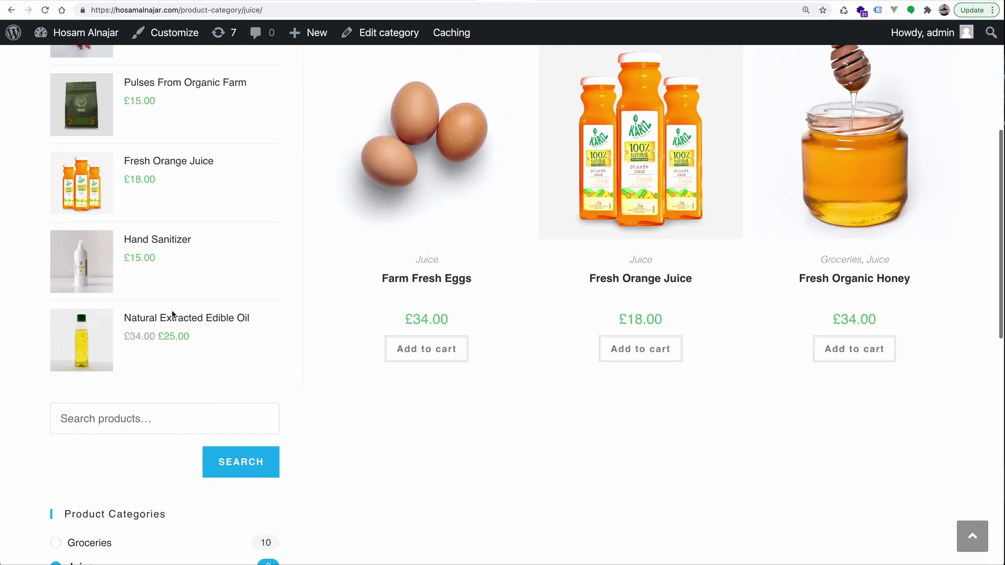
- Review the sidebar widgets on the shop's Juice category page and on the Groceries category page
scroll(374, 358, down, 3)
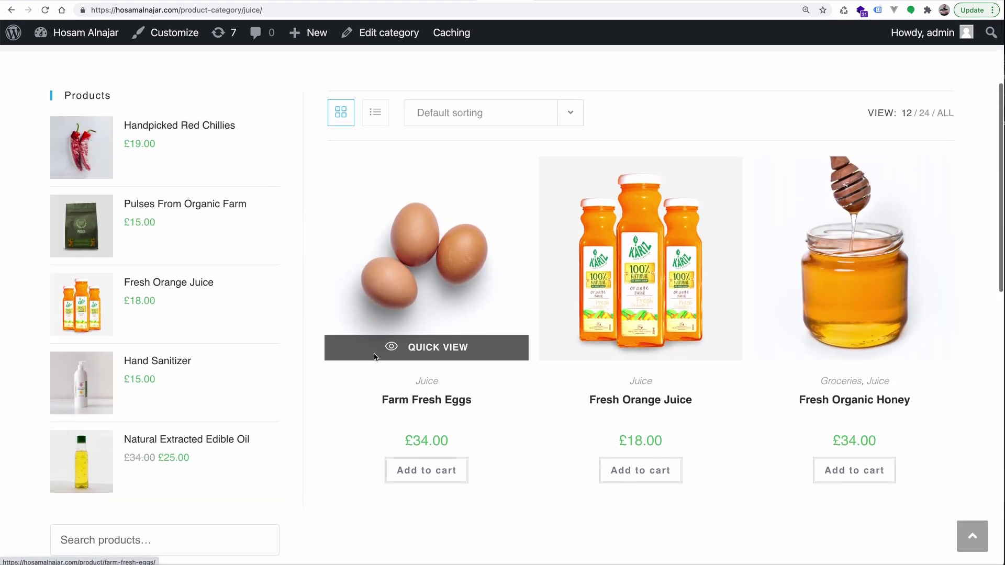
scroll(220, 291, up, 2)
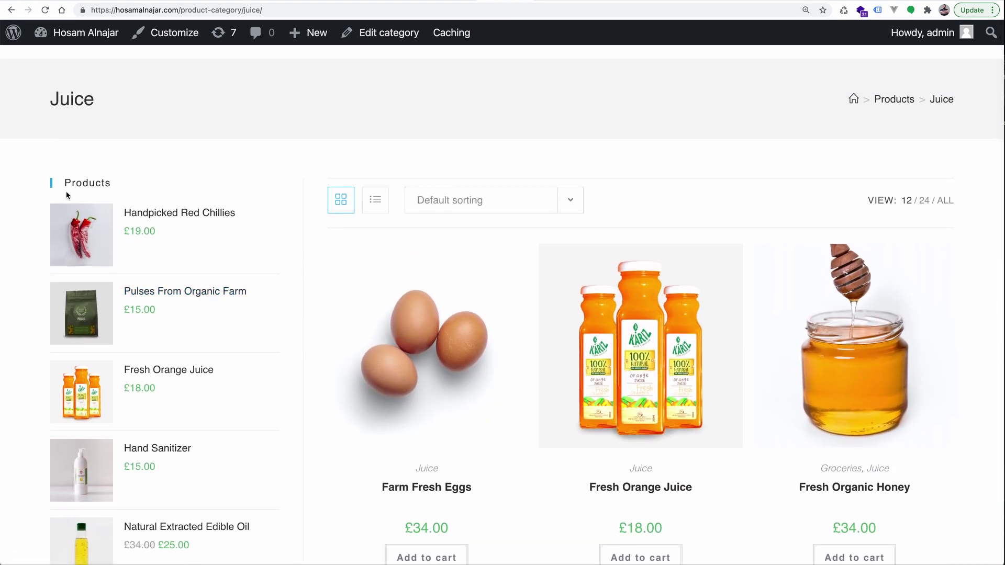
scroll(111, 183, up, 1)
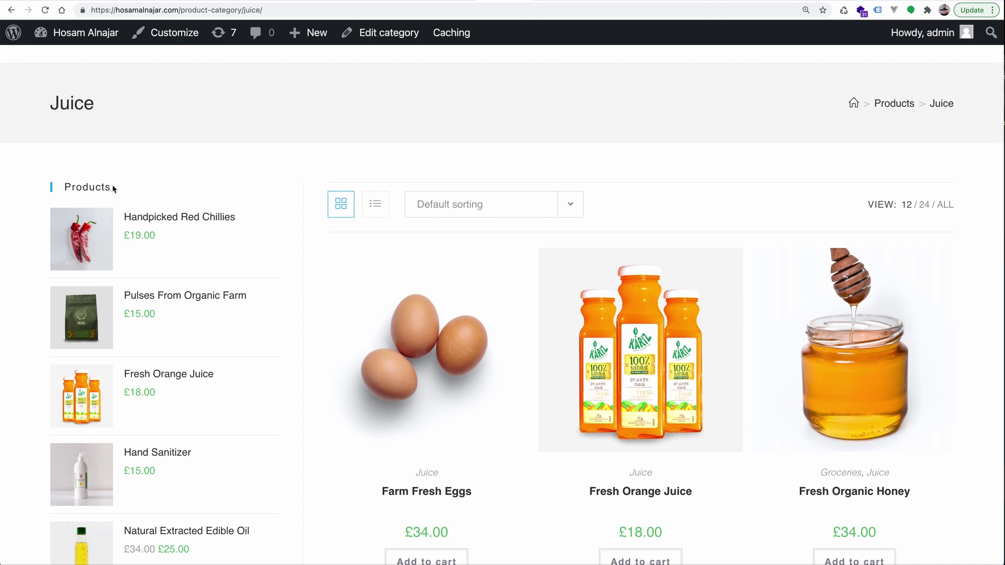
scroll(114, 188, down, 5)
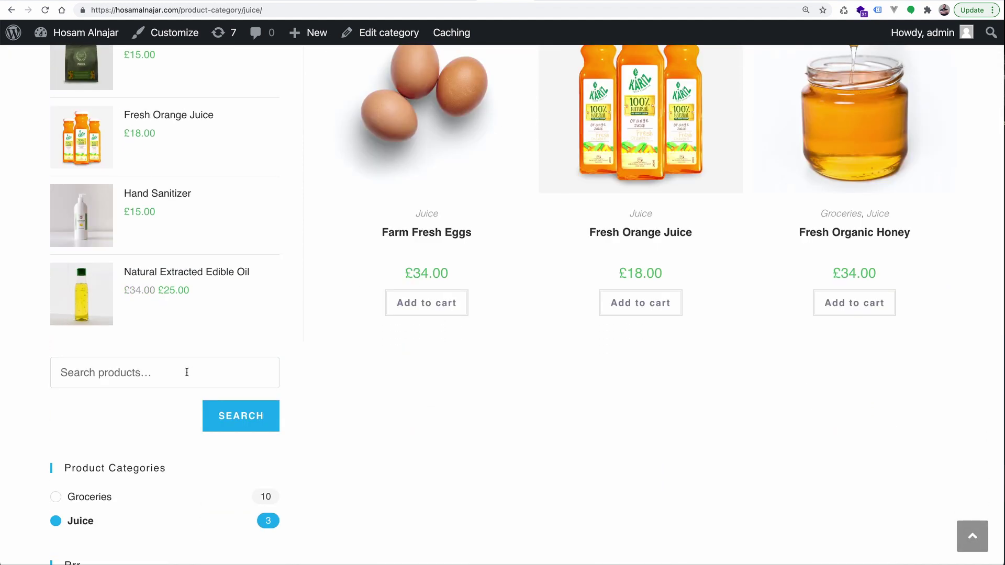
scroll(187, 372, down, 3)
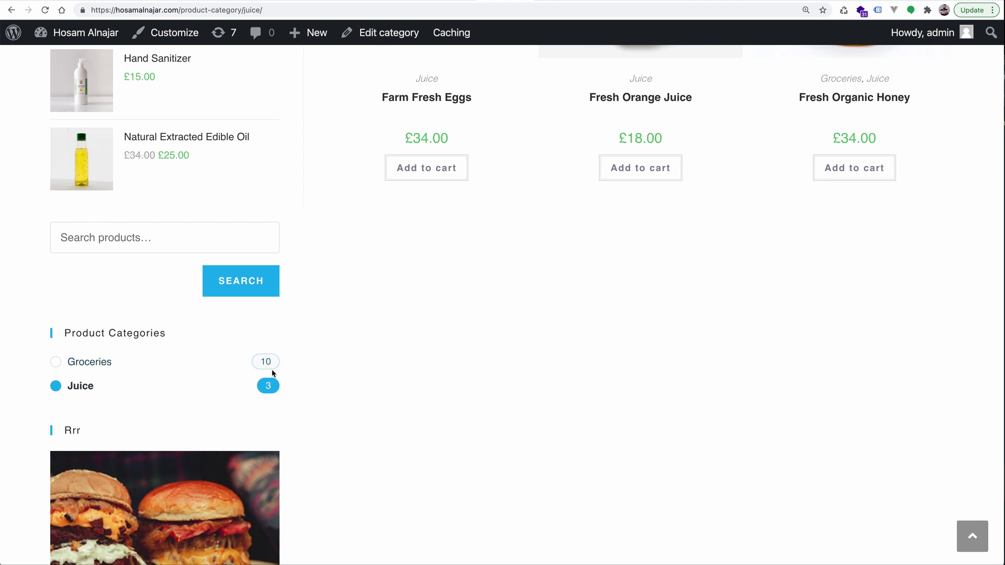
scroll(99, 329, down, 1)
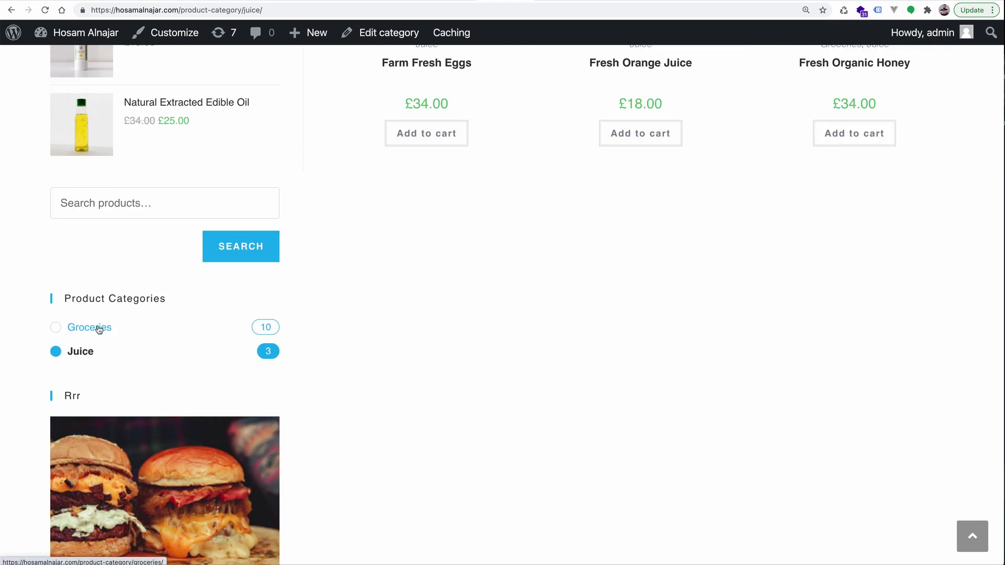
click(99, 329)
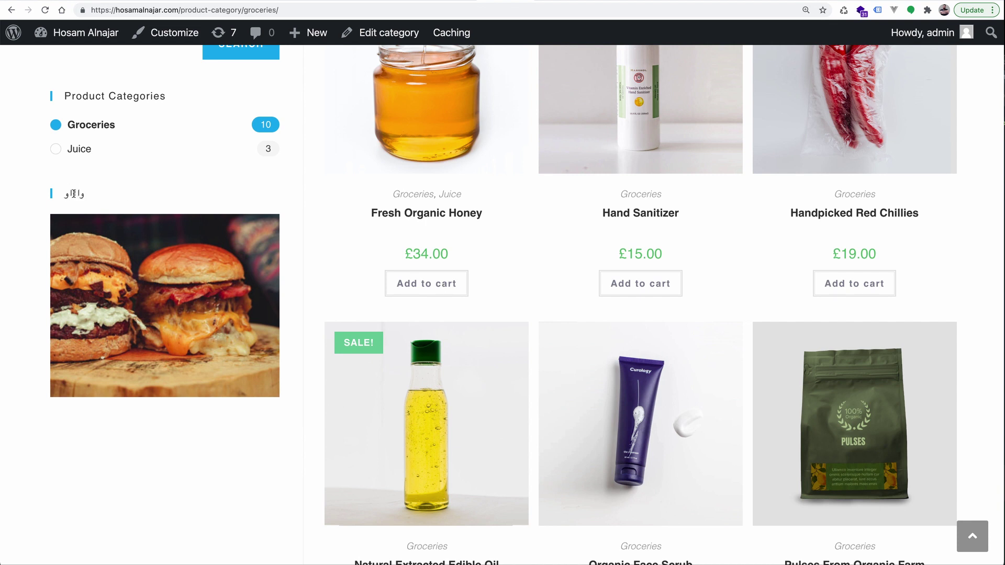
double_click(73, 194)
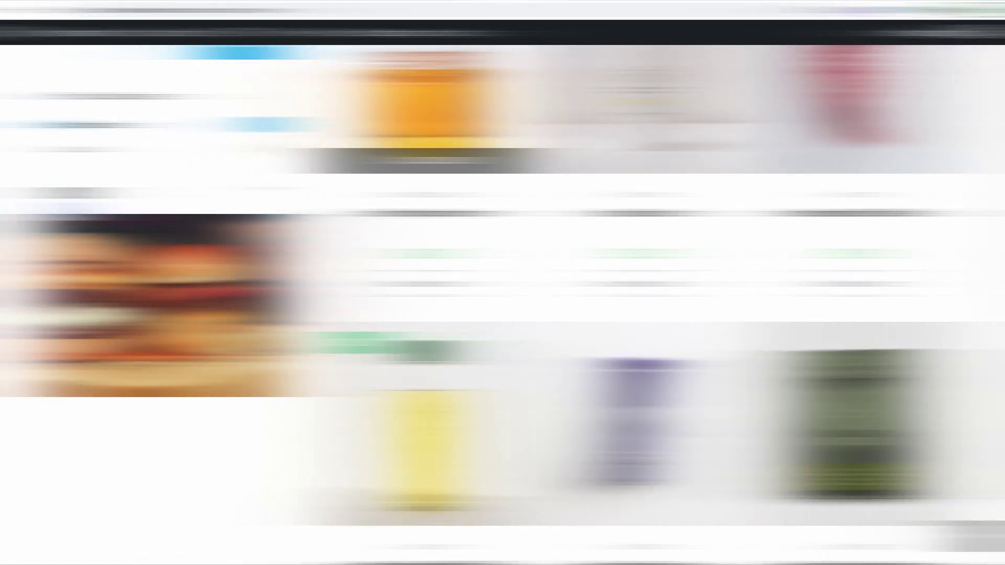
scroll(202, 135, up, 5)
scroll(205, 145, up, 9)
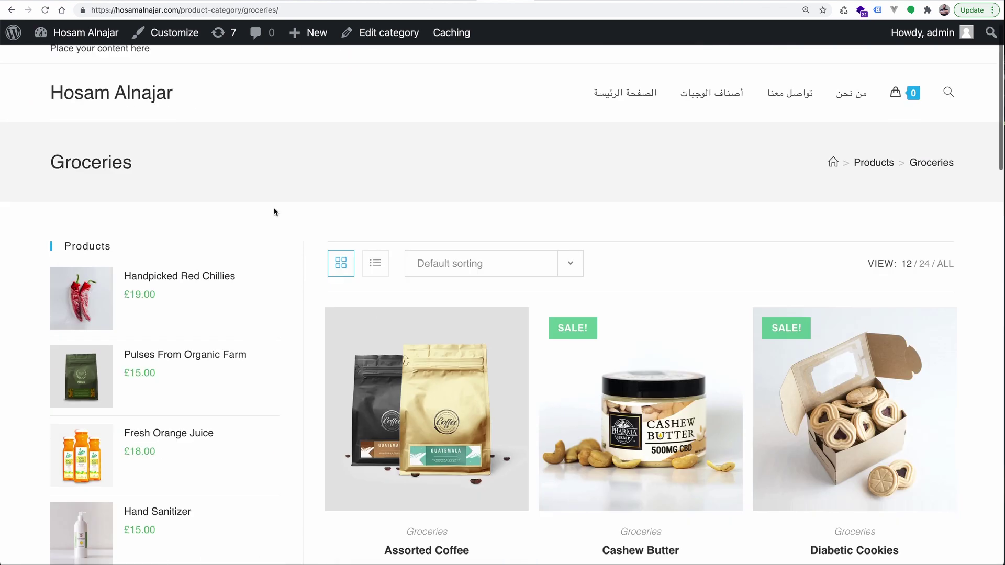
- Switch to the Widgets admin page and collapse the Product Categories and Image widgets in the WooCommerce Sidebar
click(454, 4)
scroll(664, 272, up, 10)
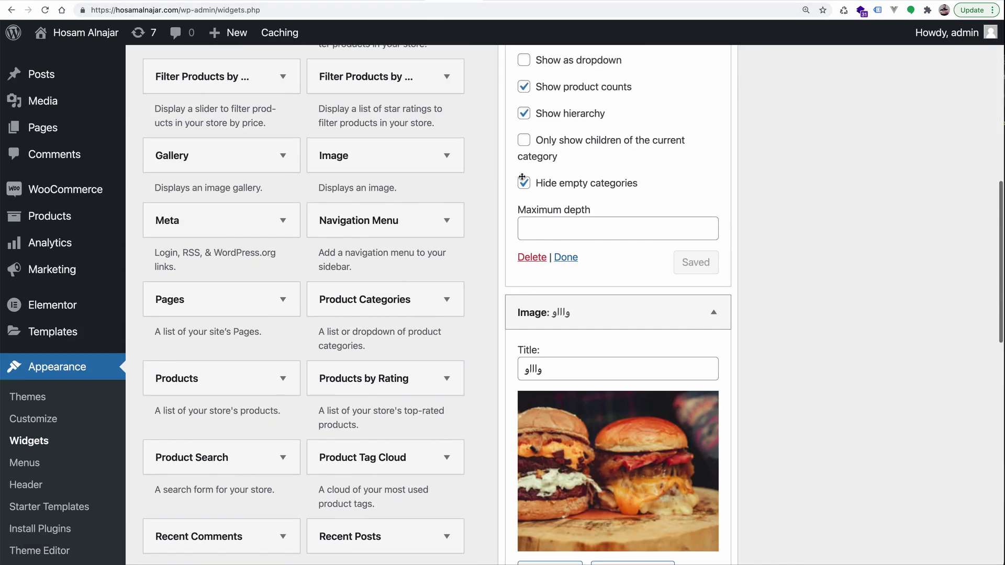
click(682, 324)
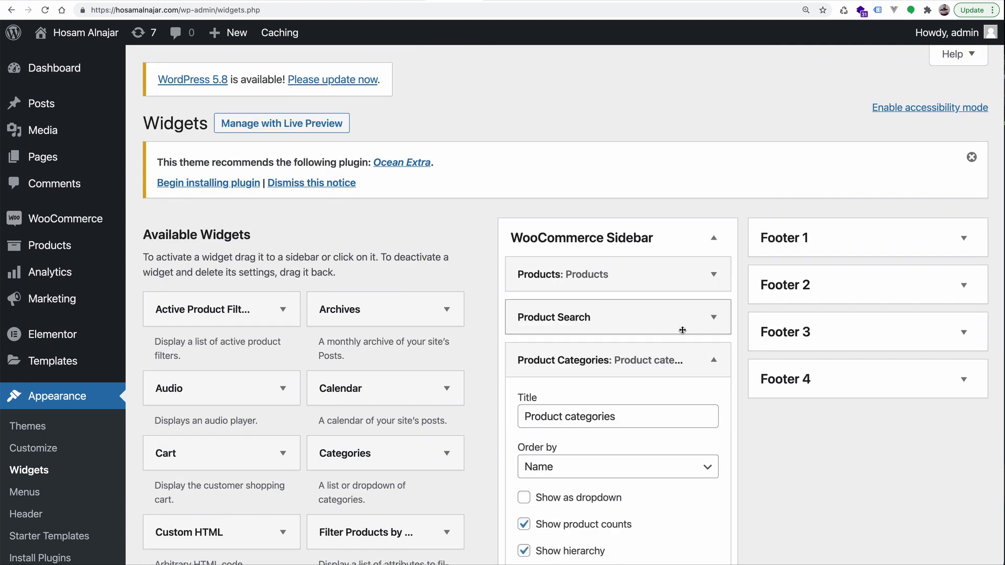
click(678, 358)
scroll(659, 262, down, 1)
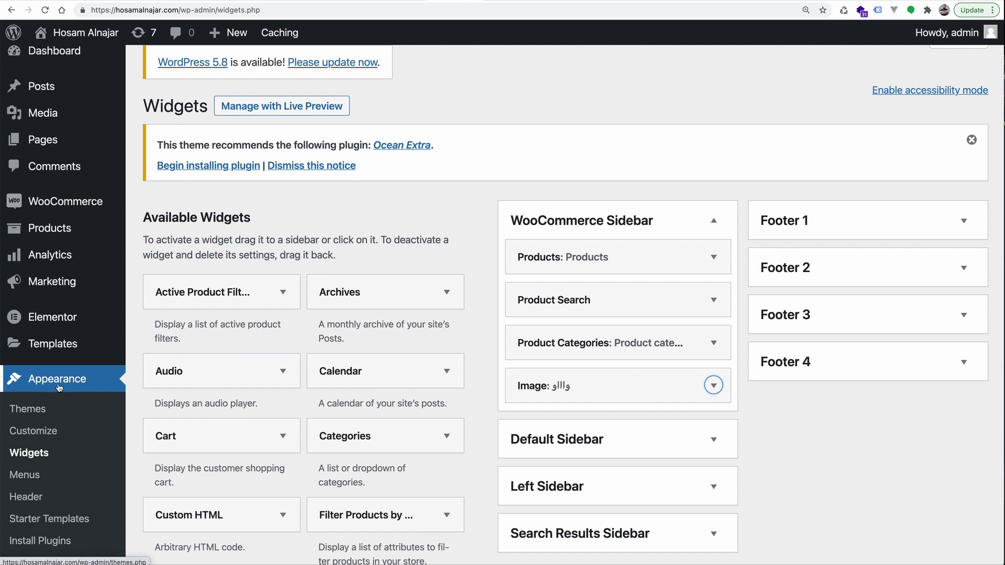
- Expand the Default Sidebar area to view its description, and collapse it again
scroll(52, 398, down, 2)
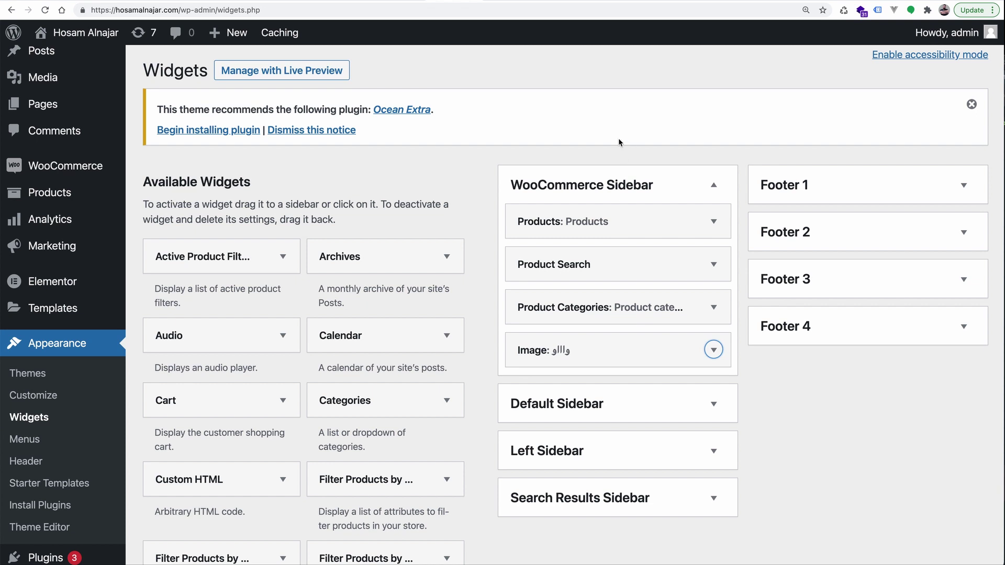
scroll(669, 252, down, 1)
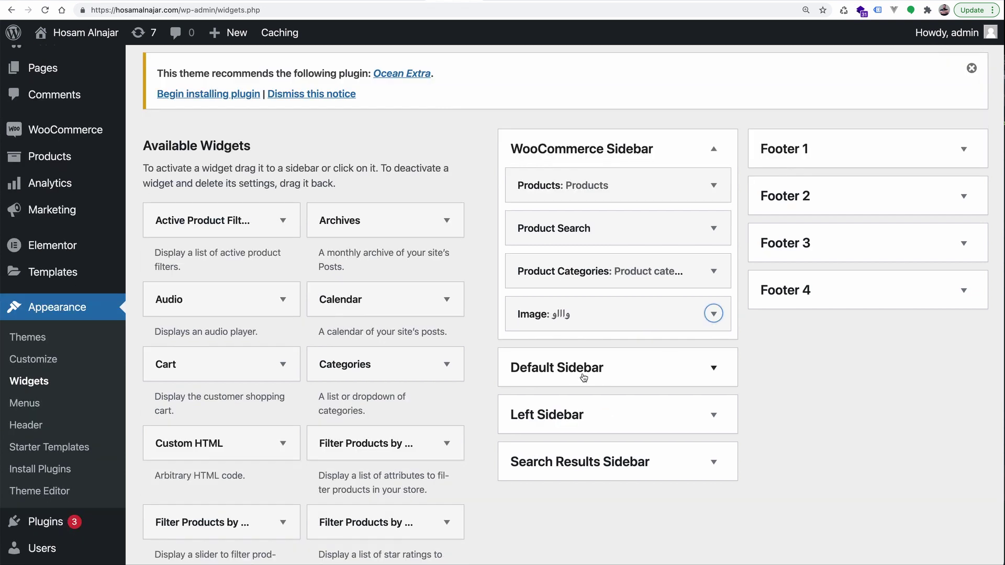
click(715, 370)
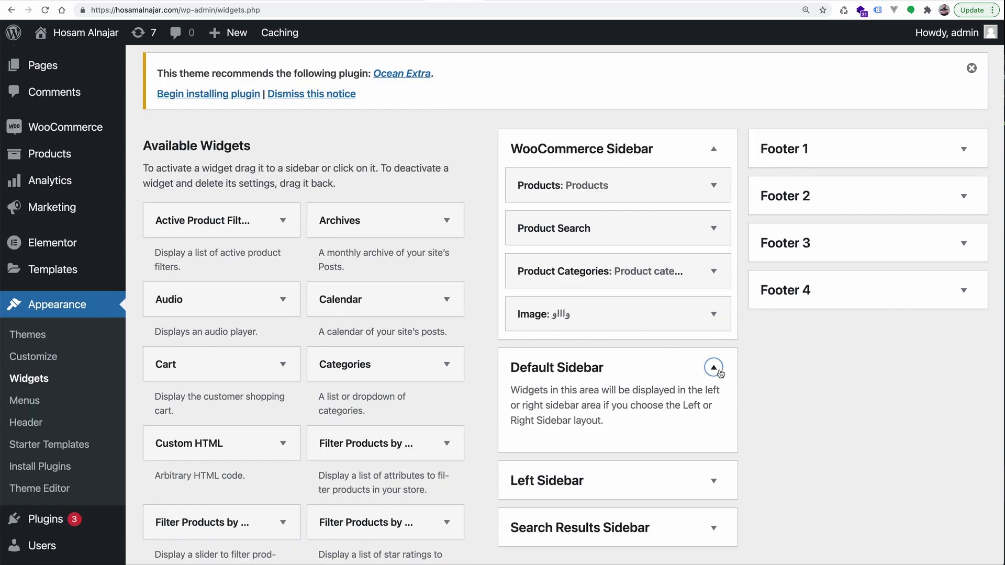
click(720, 373)
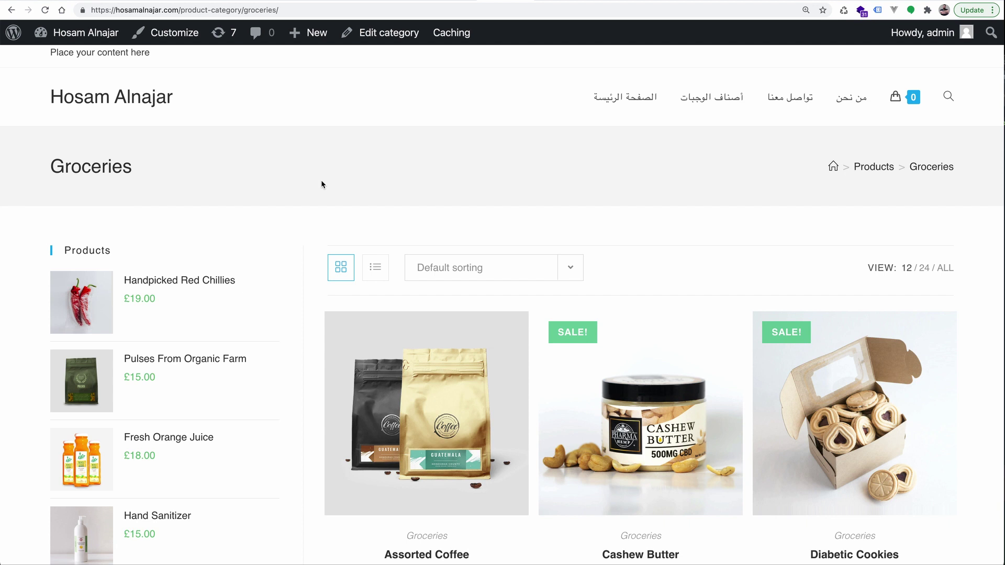
- Examine the sidebar widgets on the live Groceries category page, from the Products list down to the image title
scroll(322, 184, down, 1)
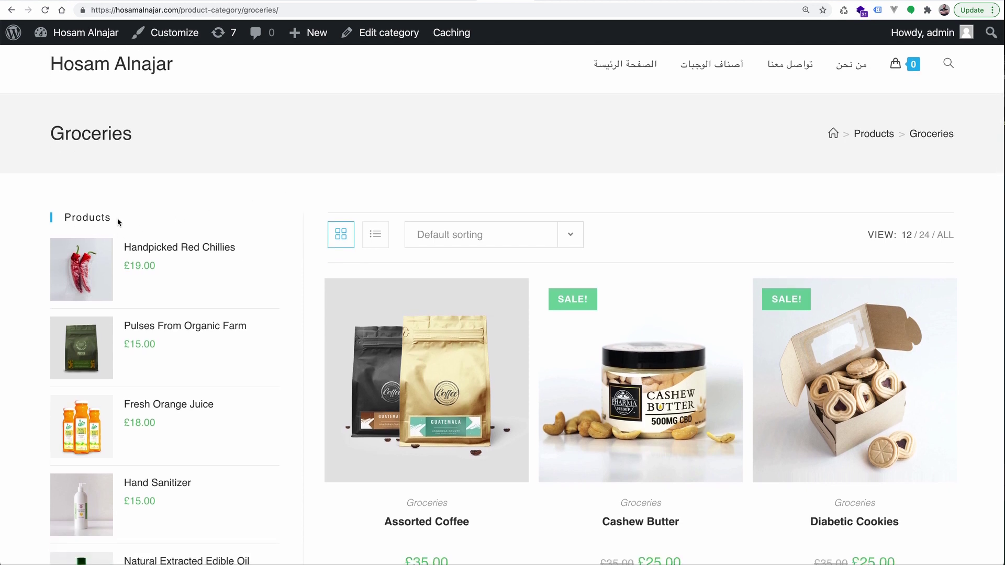
scroll(85, 218, down, 10)
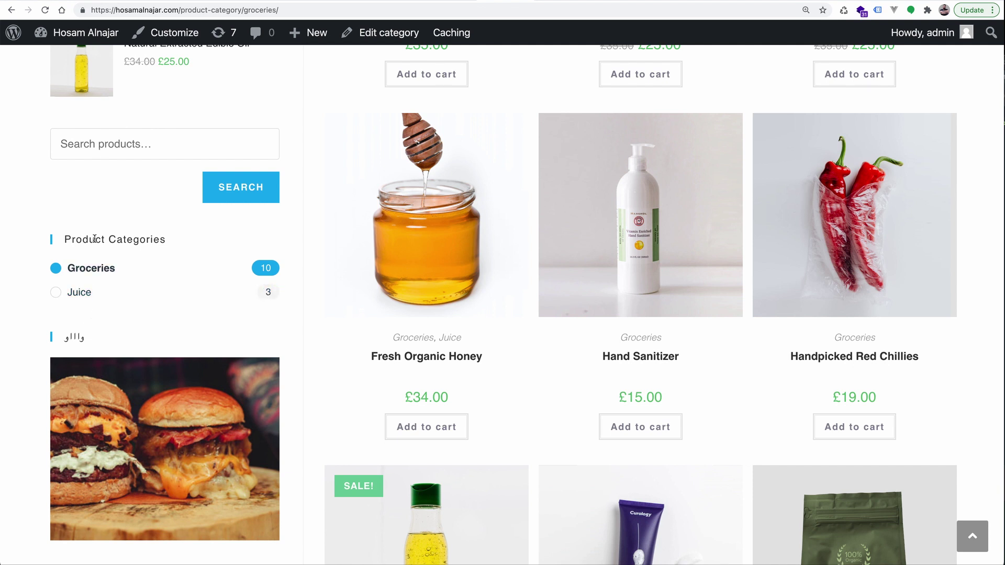
drag(108, 347, 27, 342)
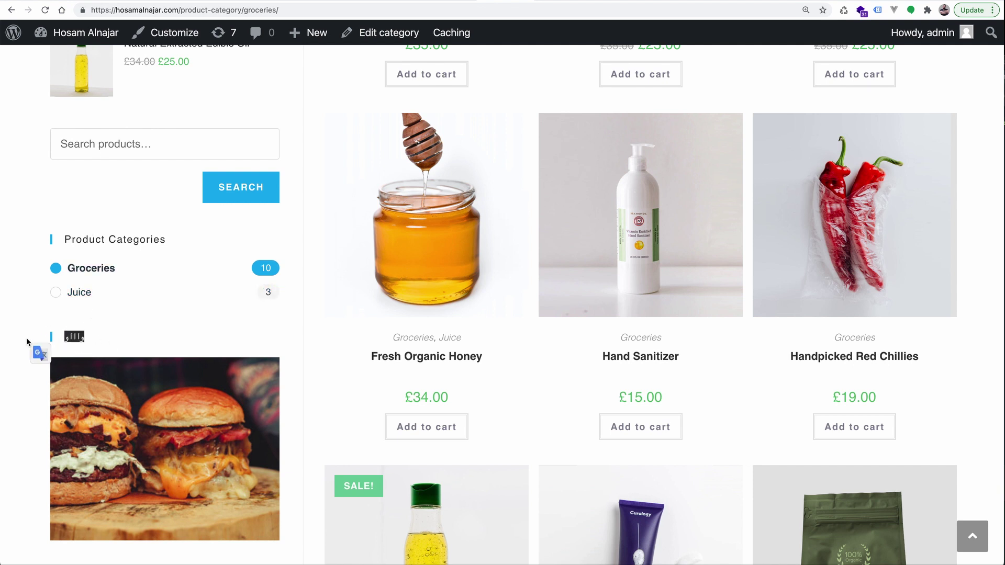
click(40, 312)
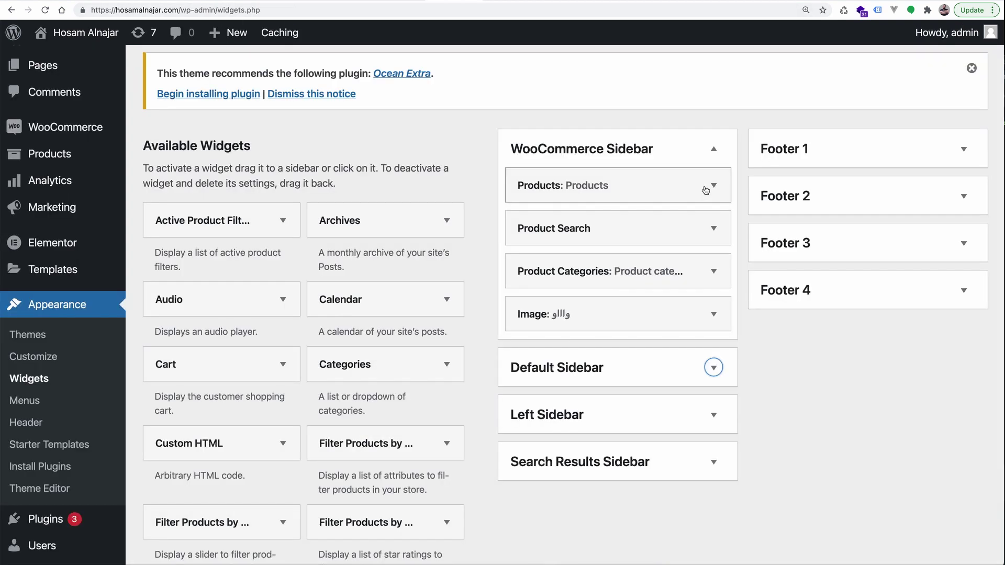
- Delete the Products widget from the WooCommerce Sidebar on the Widgets admin page
click(712, 188)
scroll(711, 223, down, 1)
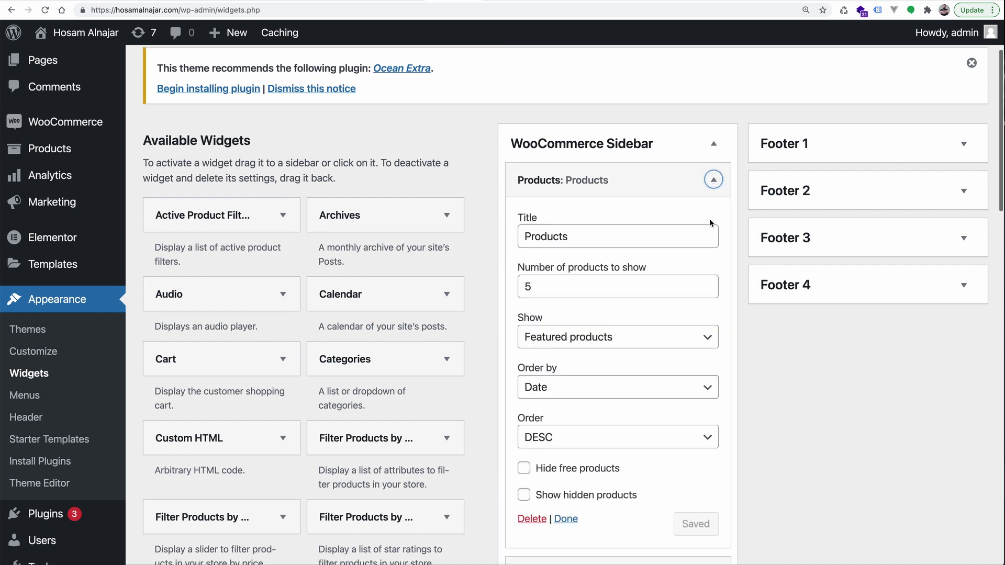
scroll(709, 218, down, 5)
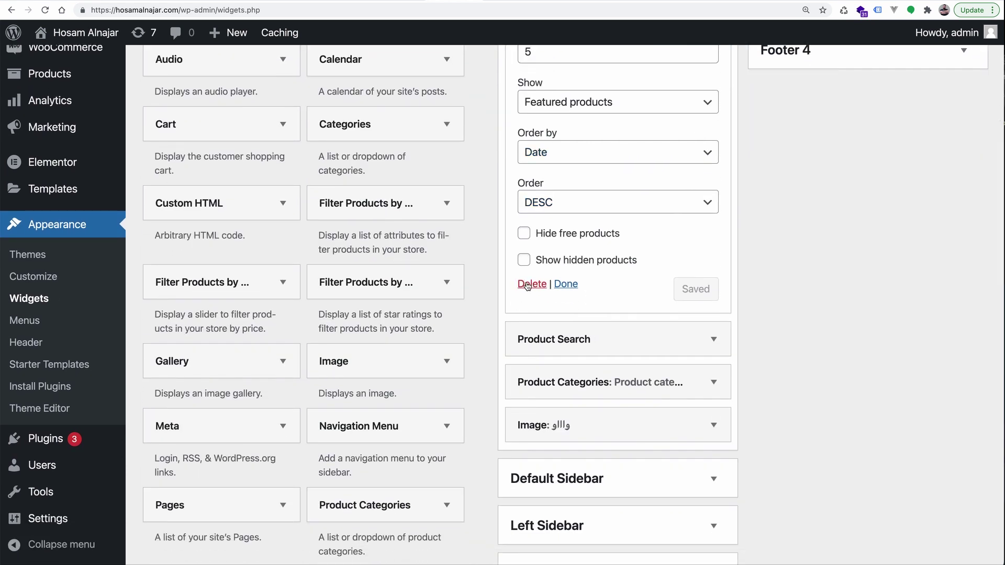
click(527, 285)
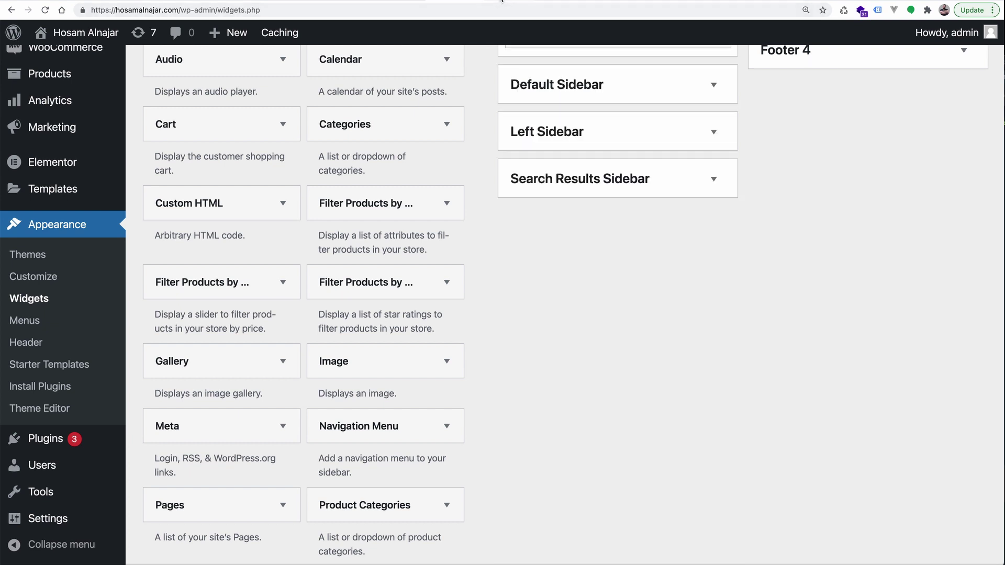
- Reload the live Groceries category page and check which widgets its sidebar shows
click(505, 1)
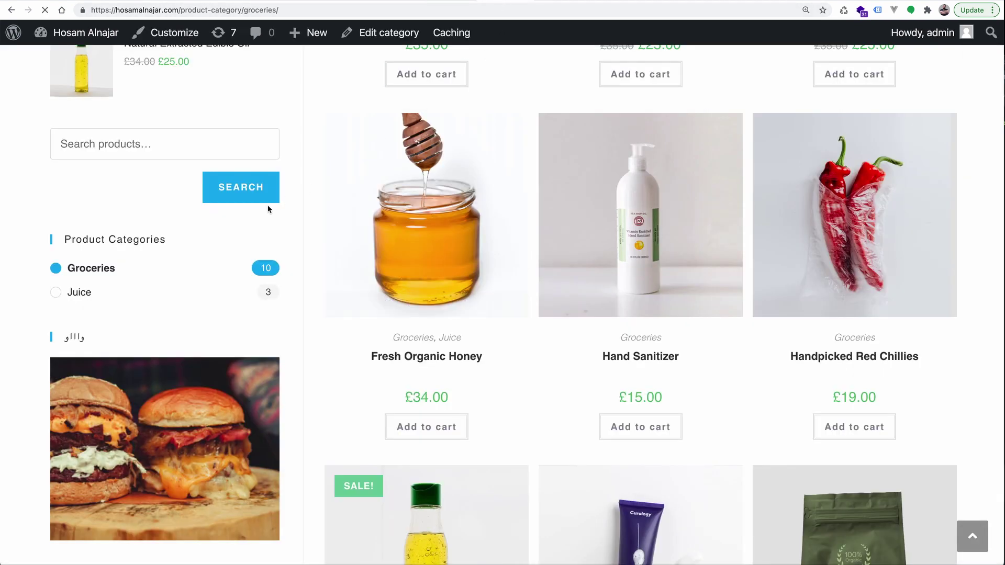
scroll(267, 209, up, 6)
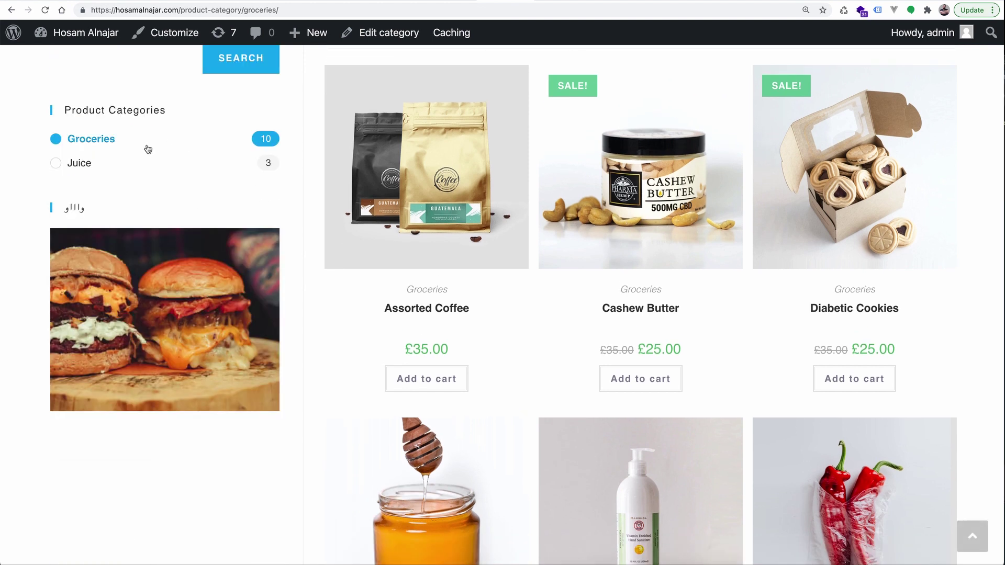
scroll(144, 157, up, 3)
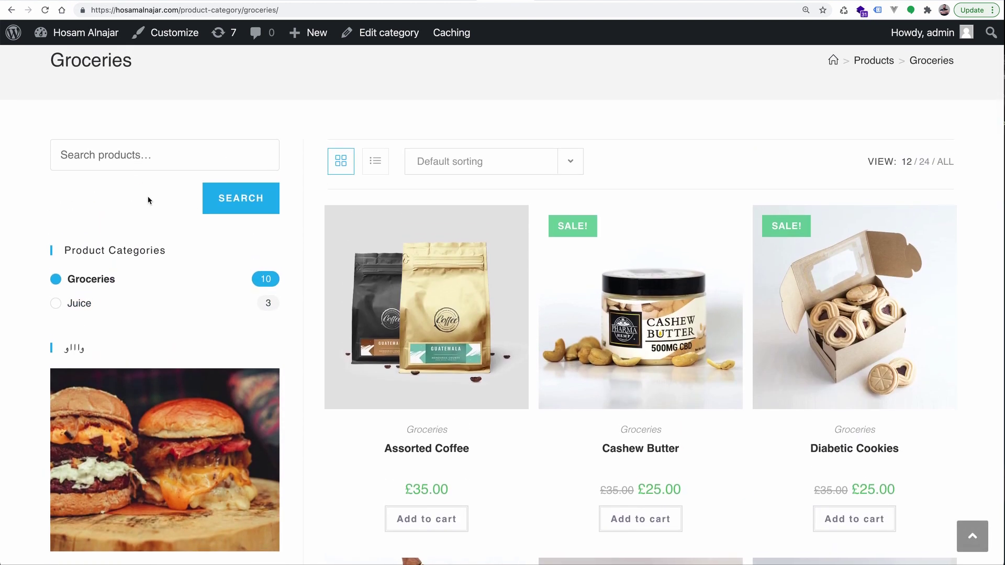
scroll(164, 167, up, 1)
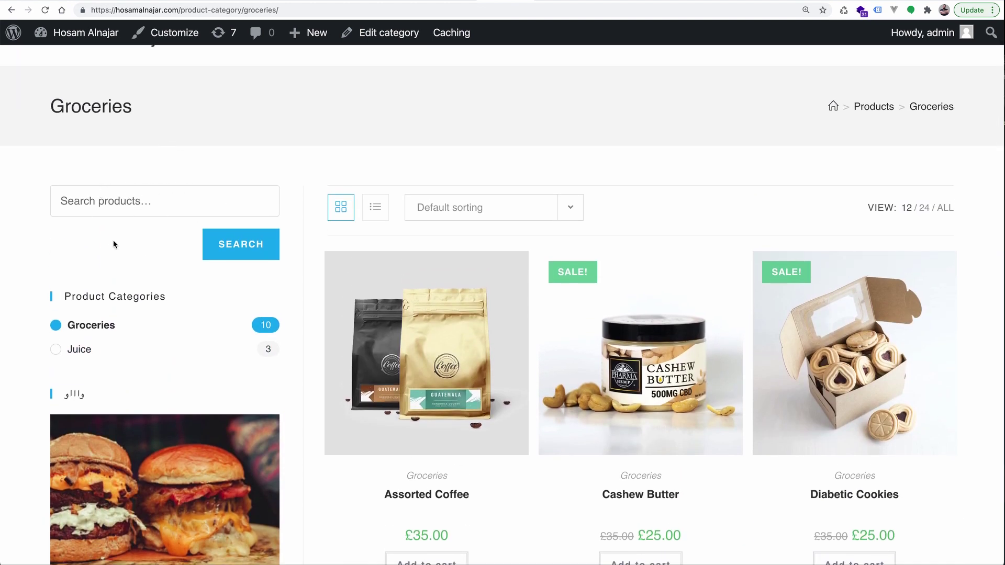
- Delete the remaining Image, Product Categories and Product Search widgets from the WooCommerce Sidebar on the Widgets admin page
key(ctrl+shift+Tab)
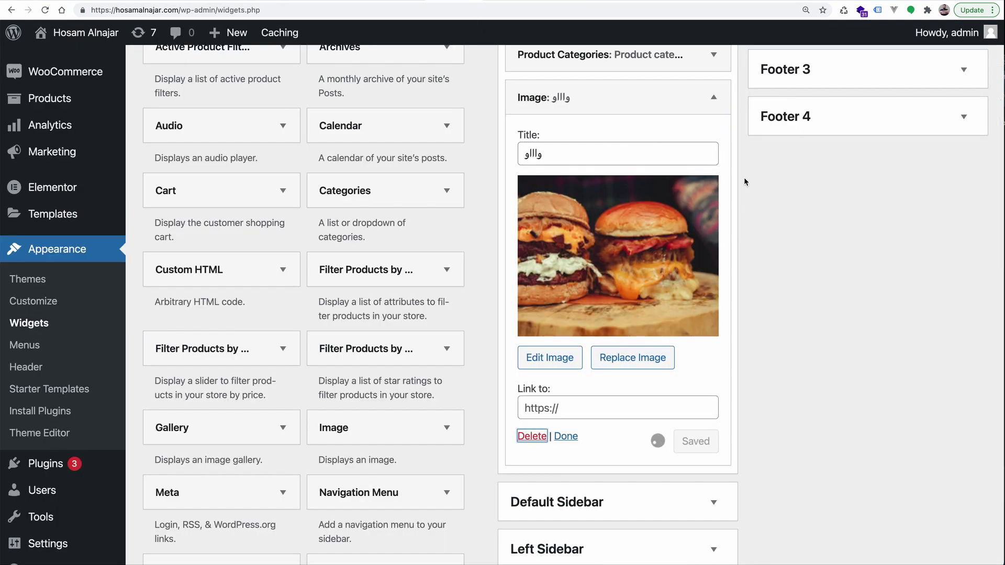
scroll(744, 177, up, 1)
click(713, 119)
click(532, 455)
click(713, 73)
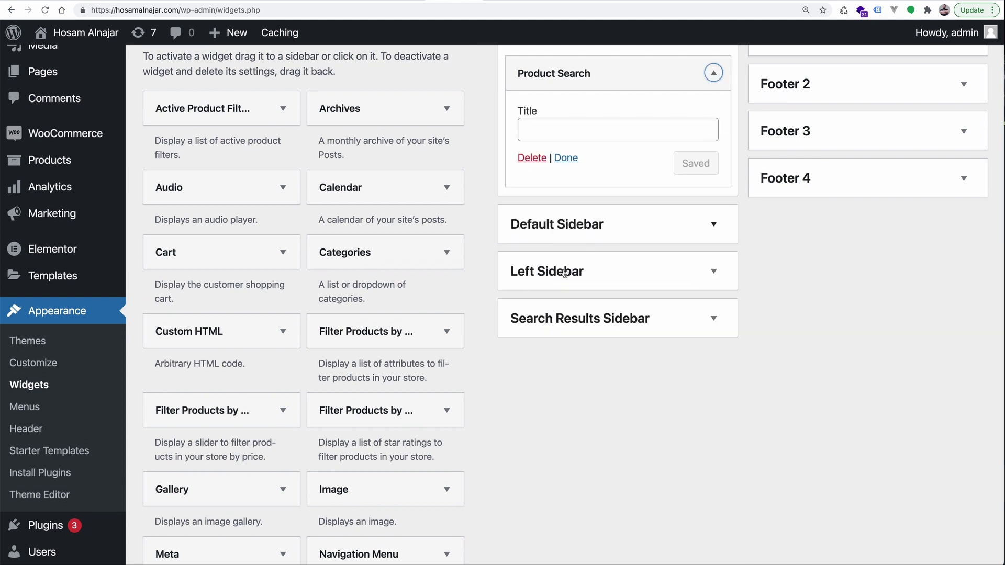
click(532, 158)
- Check the contents of the WooCommerce Sidebar area and leave it collapsed
scroll(718, 180, up, 3)
click(718, 180)
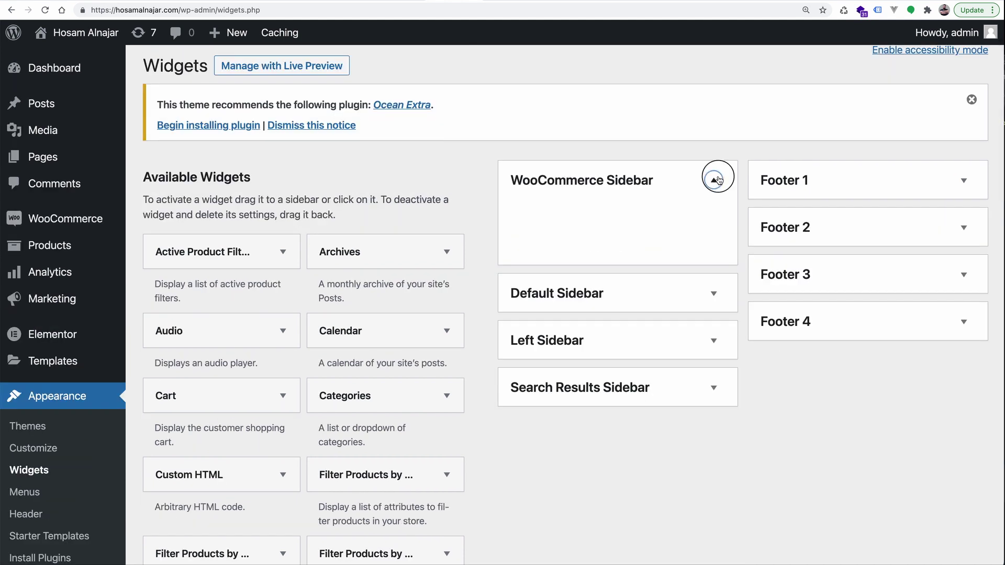
click(650, 177)
click(681, 188)
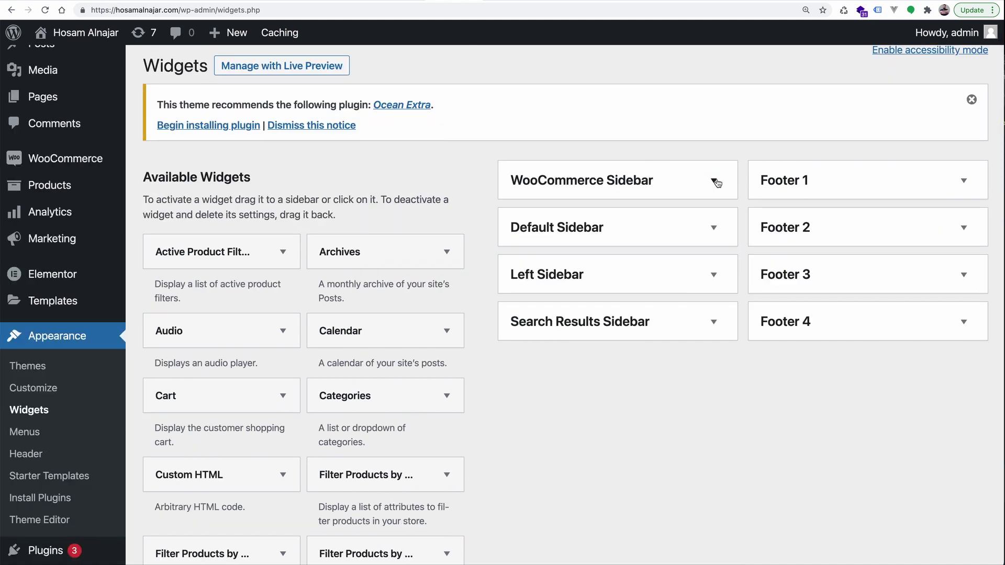
click(715, 180)
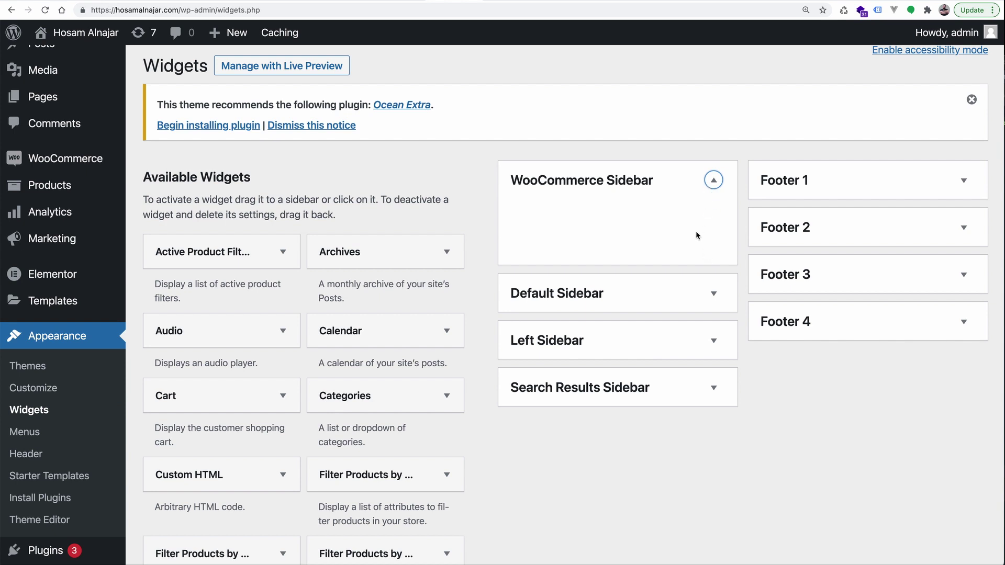
click(713, 180)
- Look through the Available Widgets list, including the product filter widgets
scroll(335, 206, down, 1)
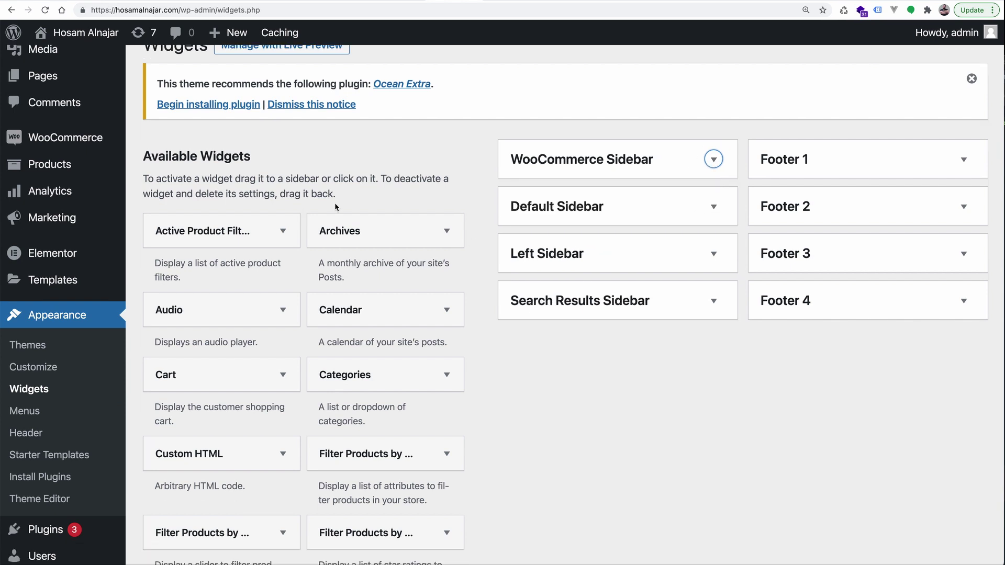
scroll(269, 262, down, 8)
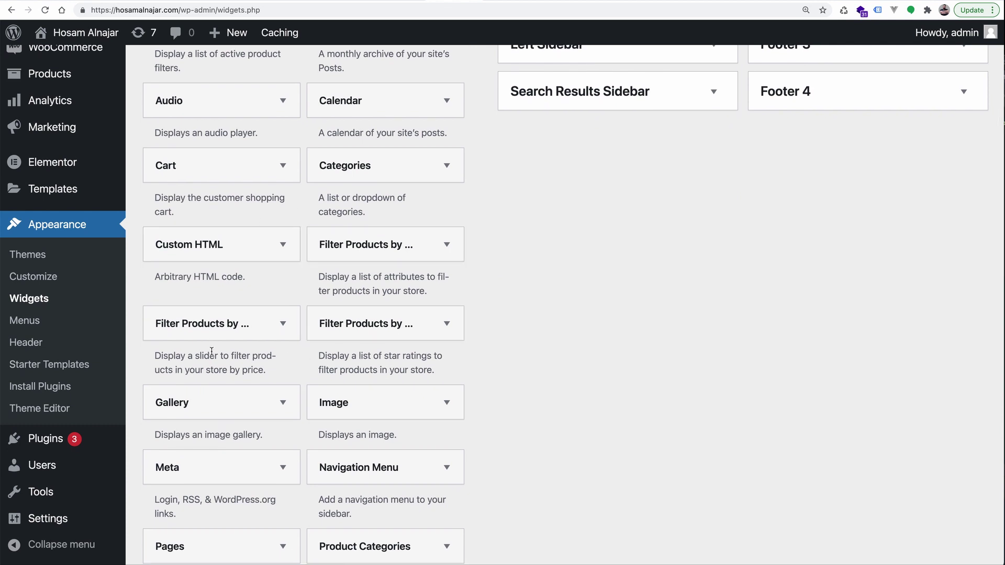
scroll(211, 351, down, 1)
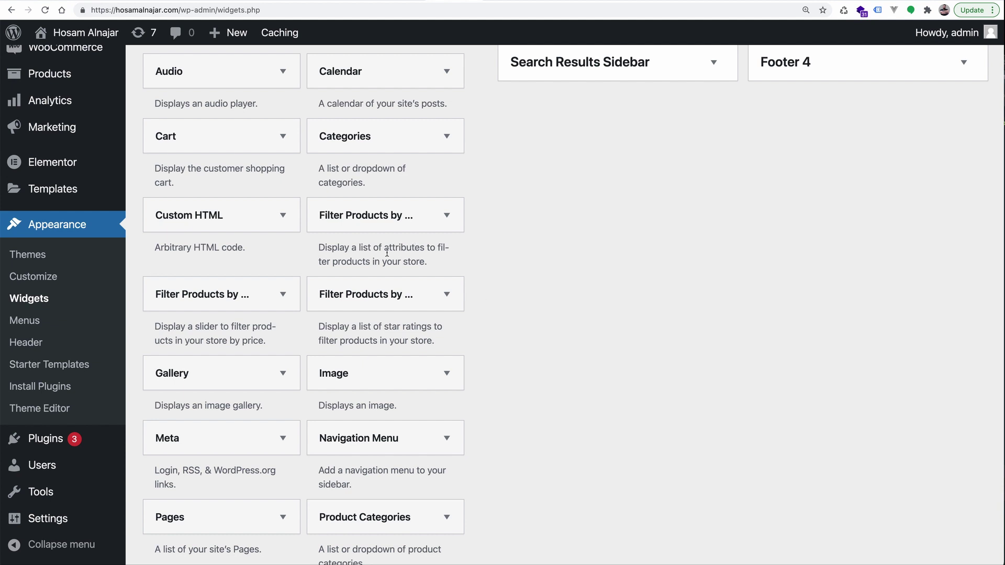
- Find the Product Search widget among the available widgets and add it to the WooCommerce Sidebar
key(super+f)
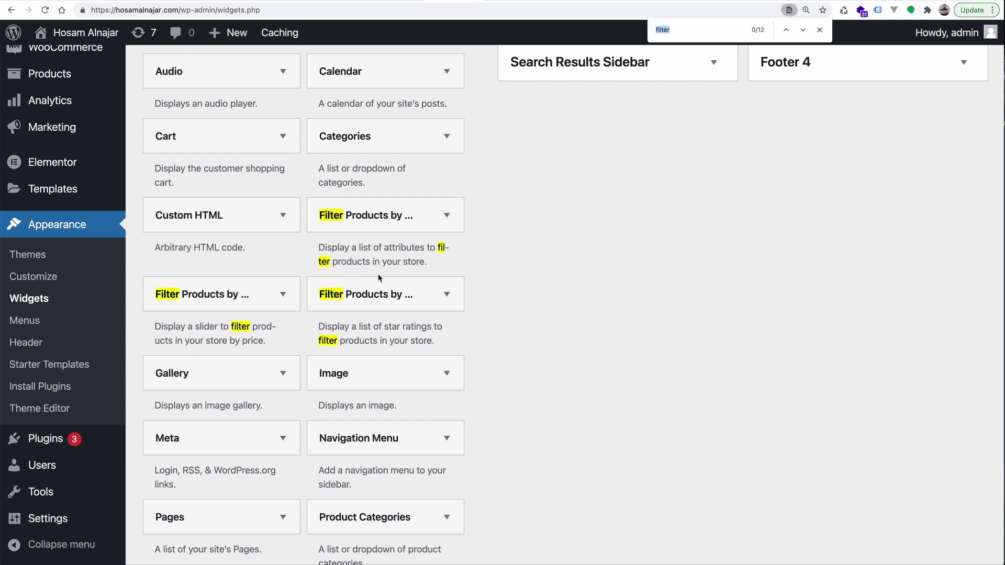
key(BackSpace)
text(search)
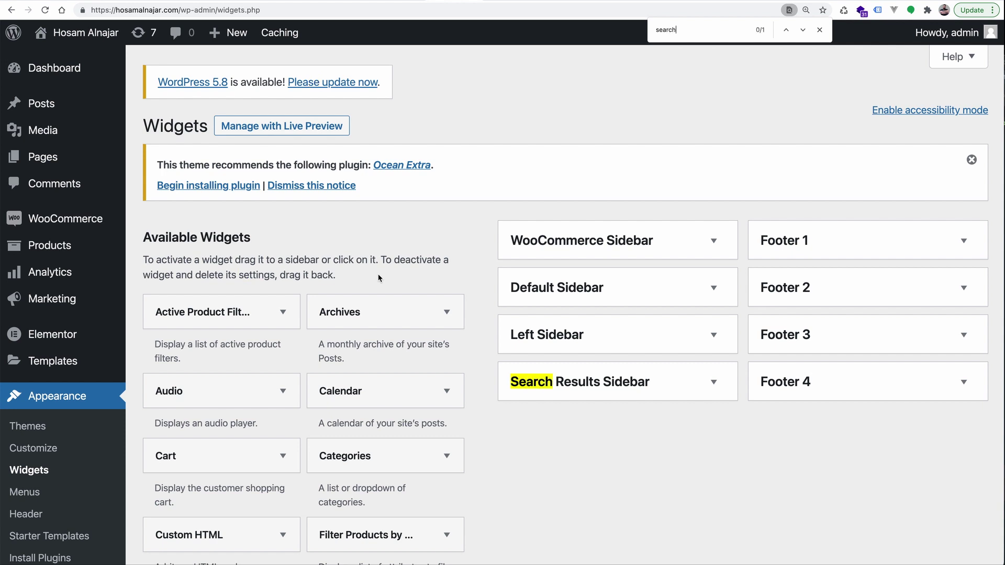
scroll(378, 275, down, 15)
scroll(397, 334, up, 2)
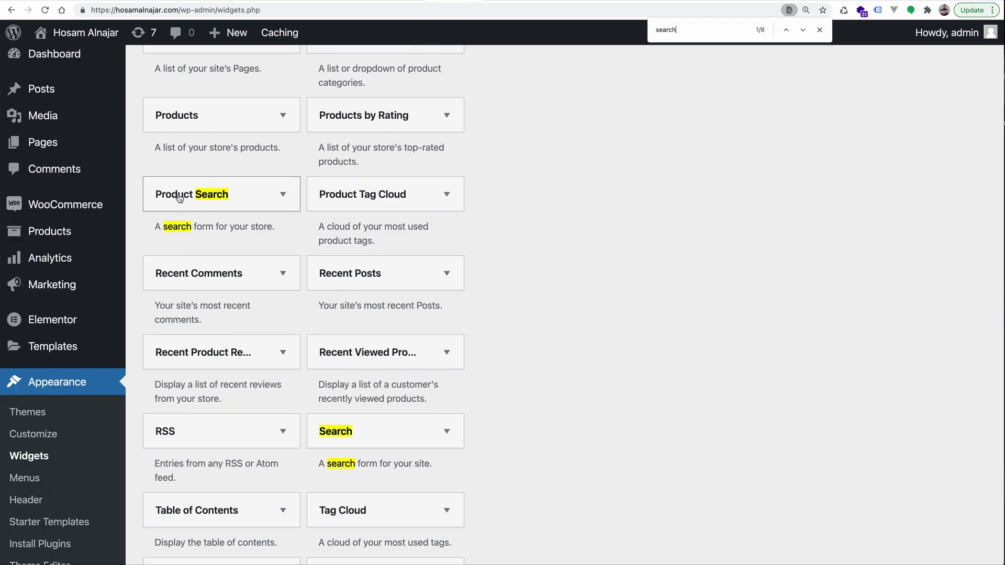
click(283, 196)
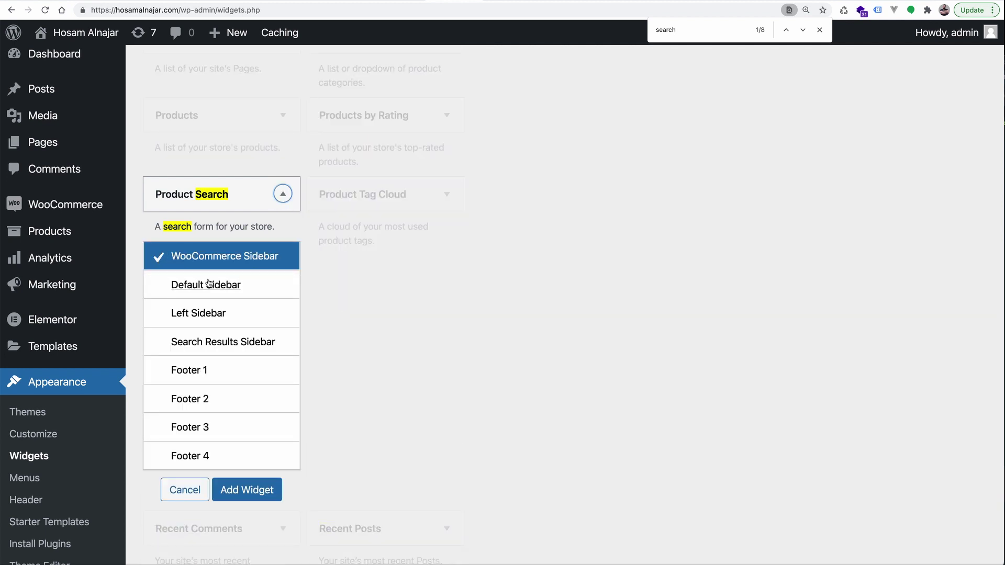
click(261, 289)
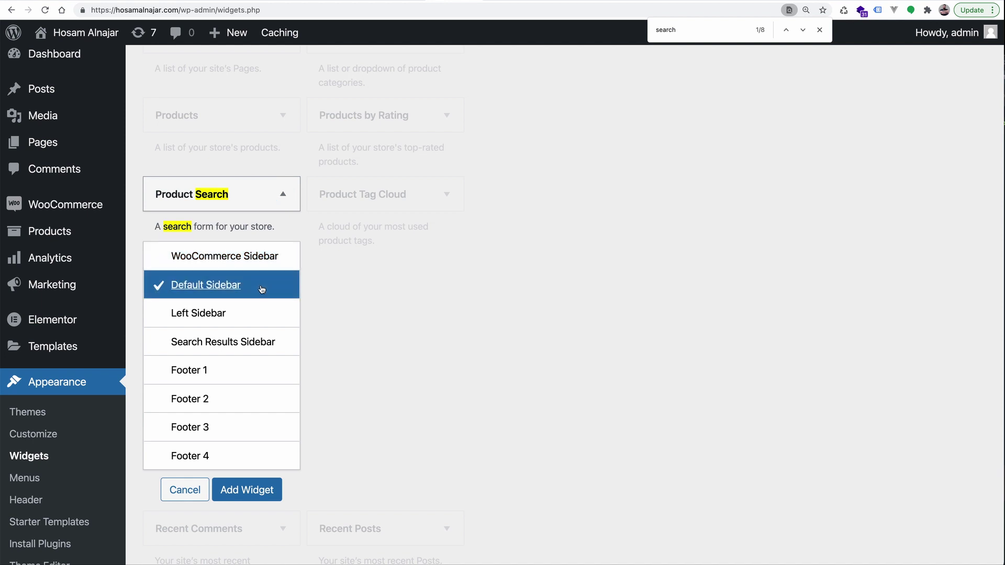
click(289, 260)
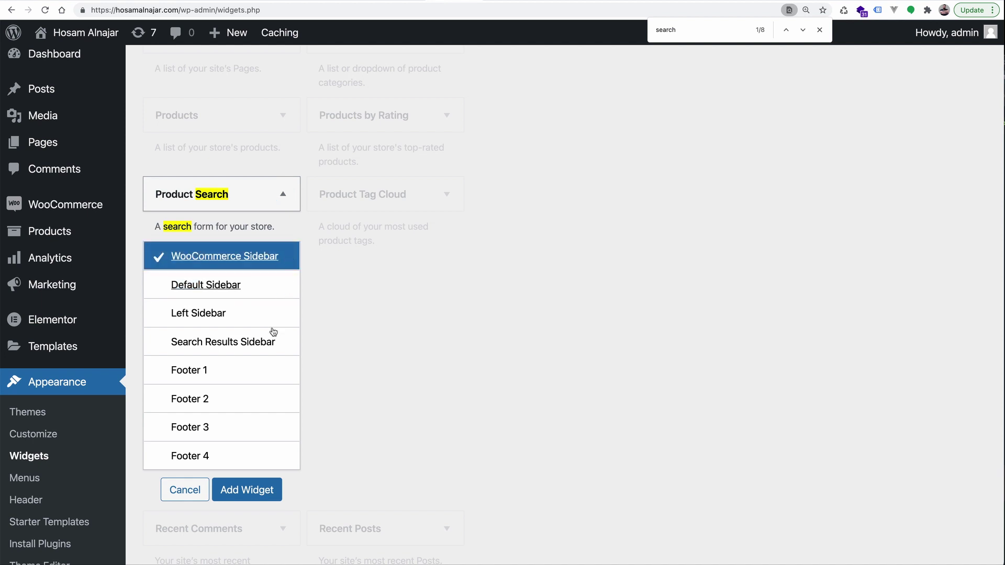
click(262, 498)
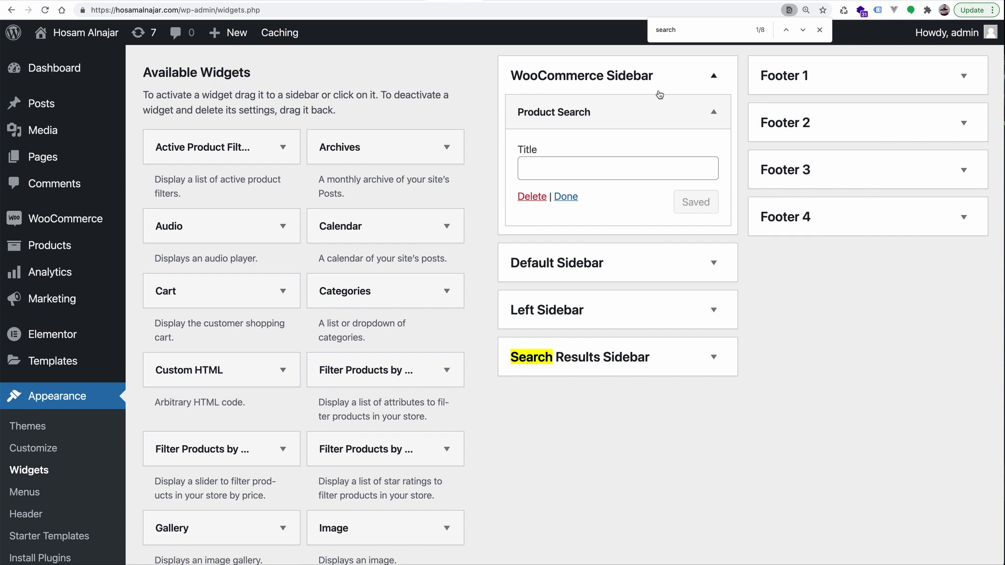
- Title the Product Search widget "ابحث هنا" and save it
click(607, 169)
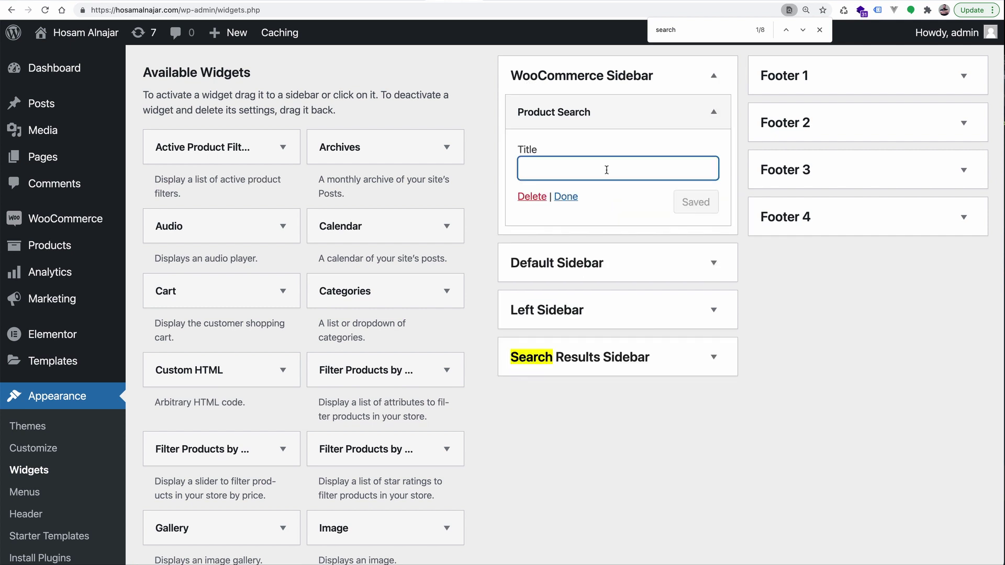
text(I)
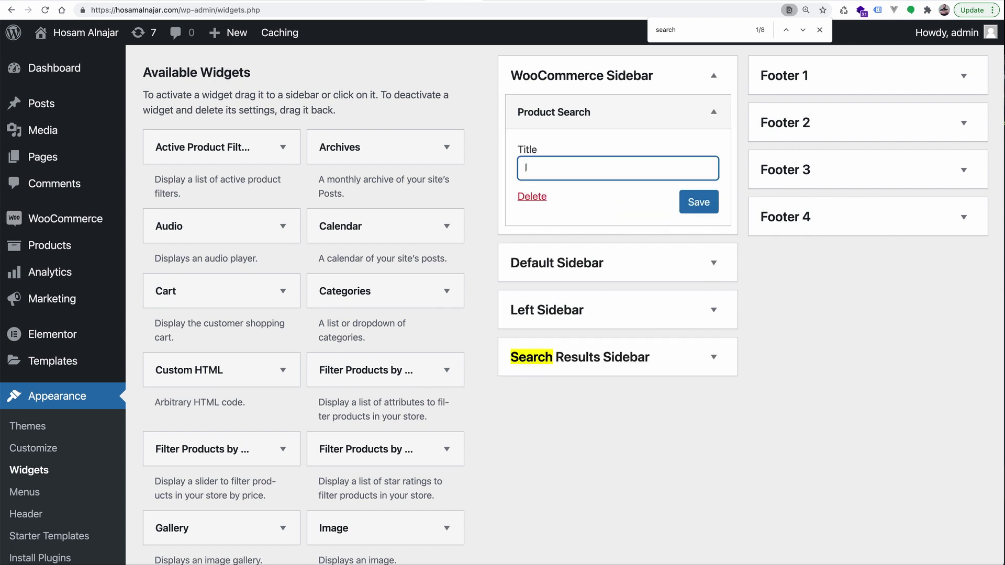
text(ابحث هنا)
click(695, 204)
- Check the search widget in the sidebar of the live Groceries page, and return to the Widgets page
key(ctrl+Tab)
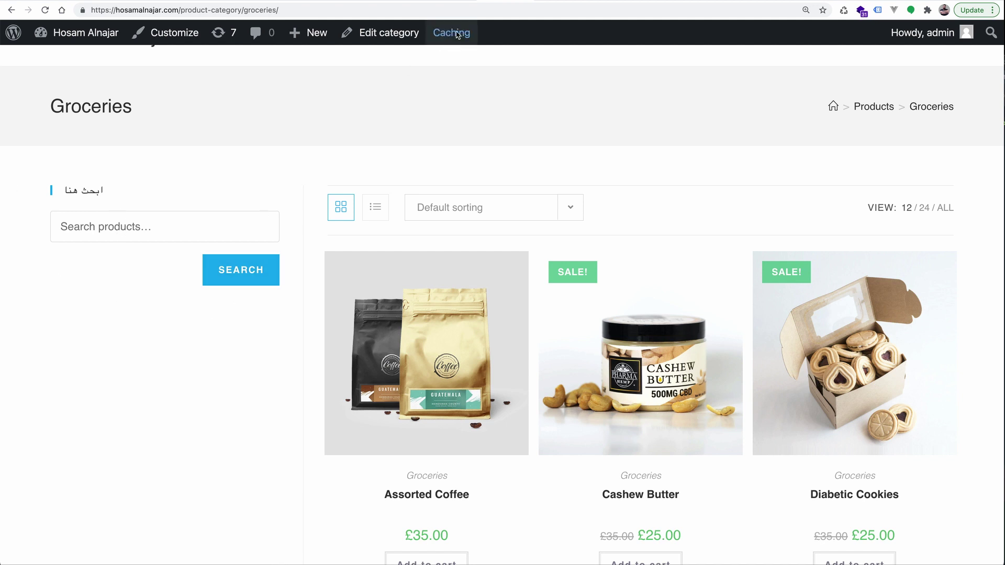
key(ctrl+shift+Tab)
click(600, 421)
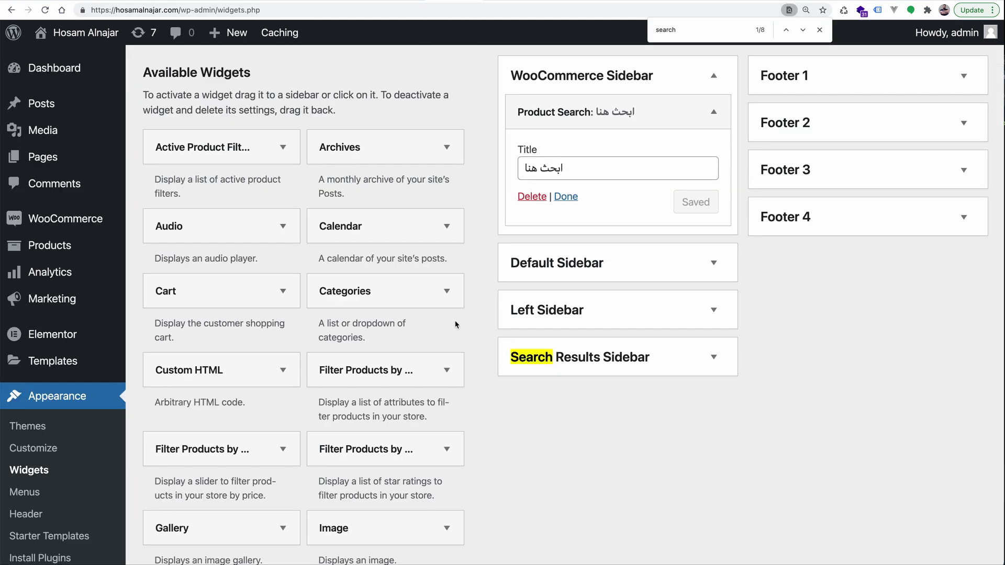
- Find the Product Categories widget among the available widgets and add it to the WooCommerce Sidebar
key(super+f)
text(categor)
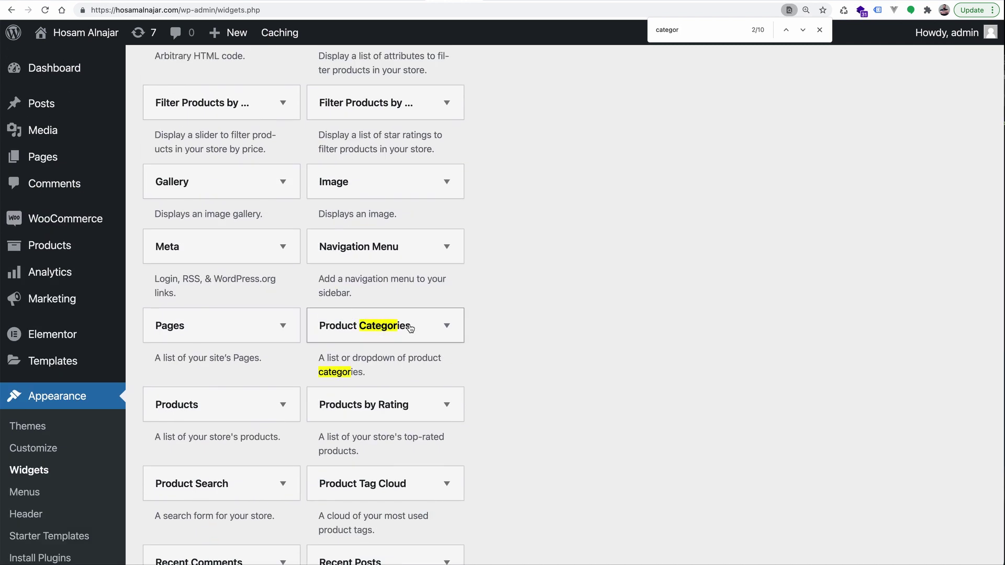
click(446, 326)
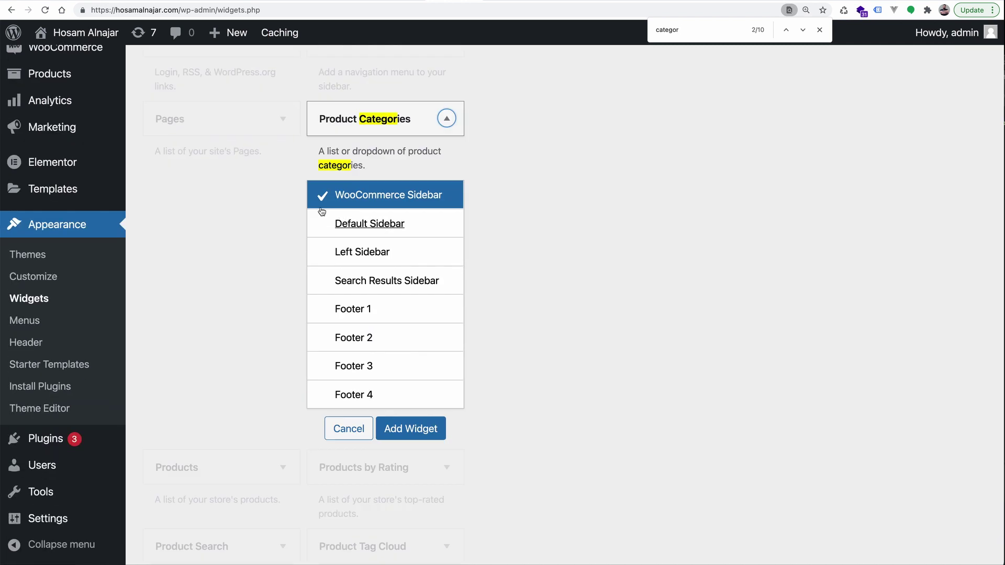
click(423, 430)
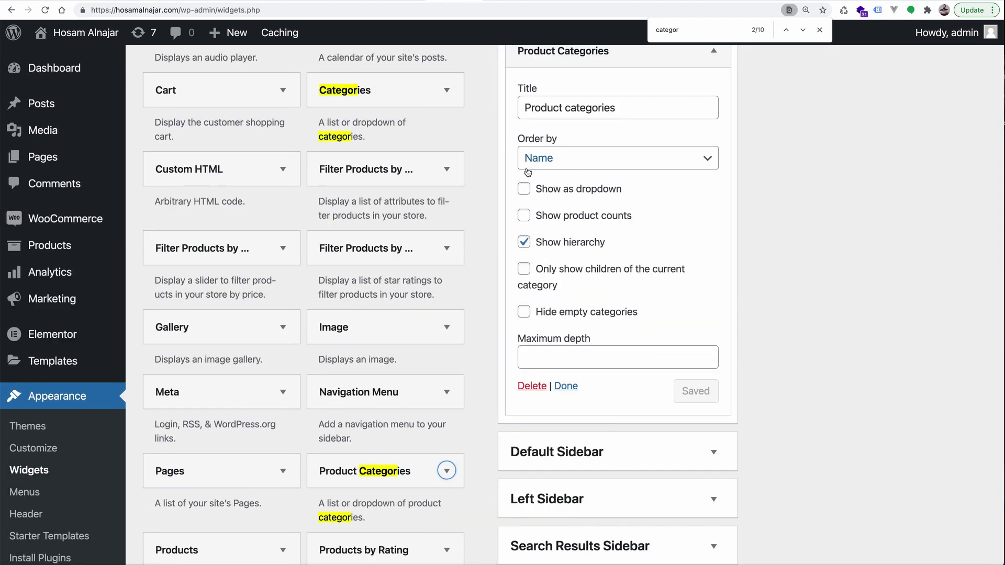
- Title the Product Categories widget "تصنيفات المنتجات", enable Show as dropdown, Show product counts and Hide empty categories, and save it
drag(618, 112, 500, 105)
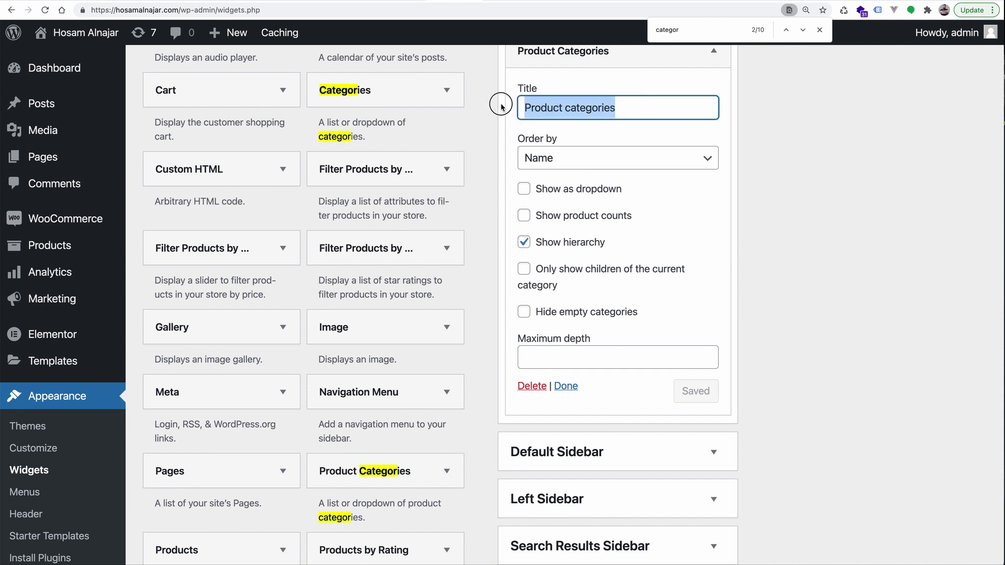
text(تصنيفات المنتجات)
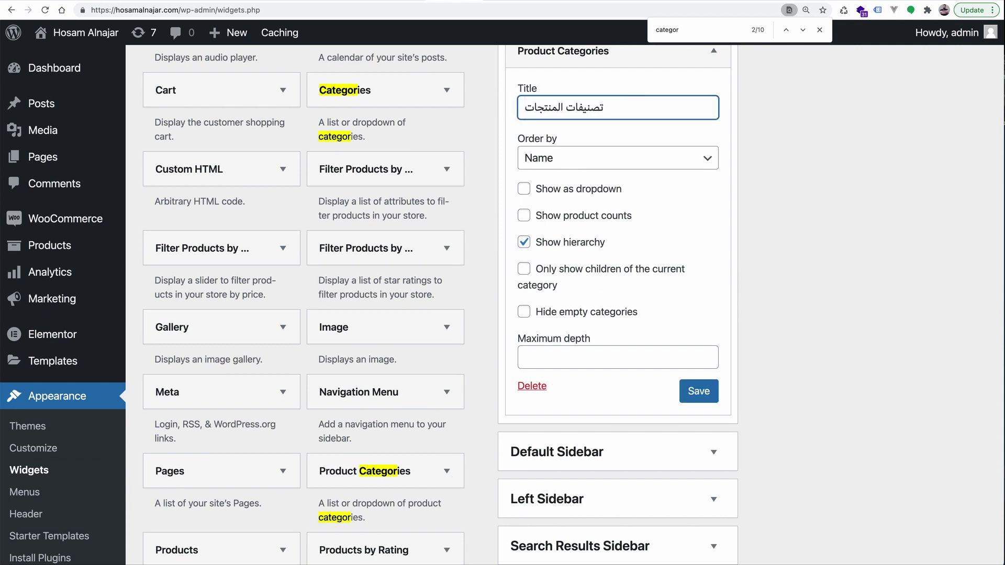
key(Tab)
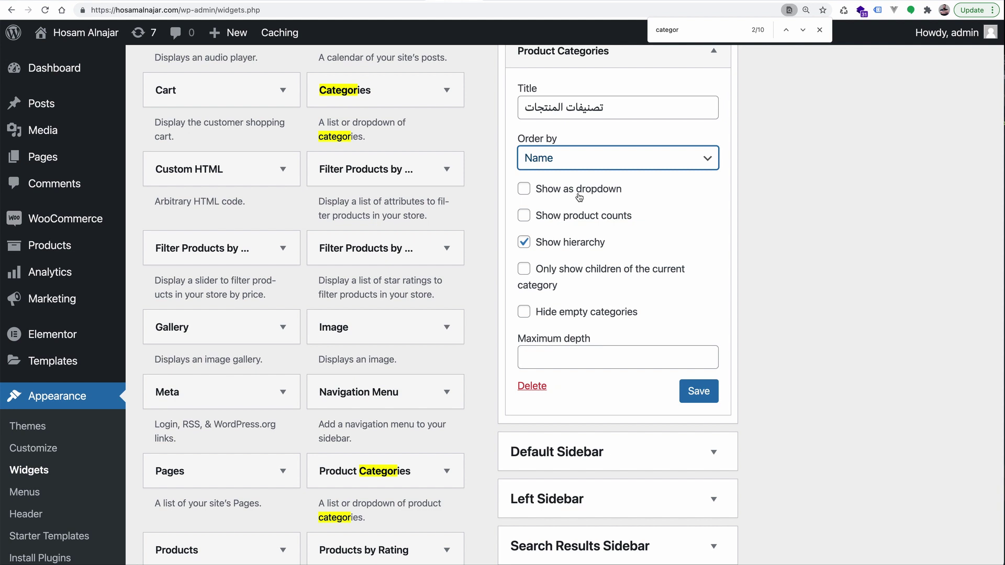
click(525, 189)
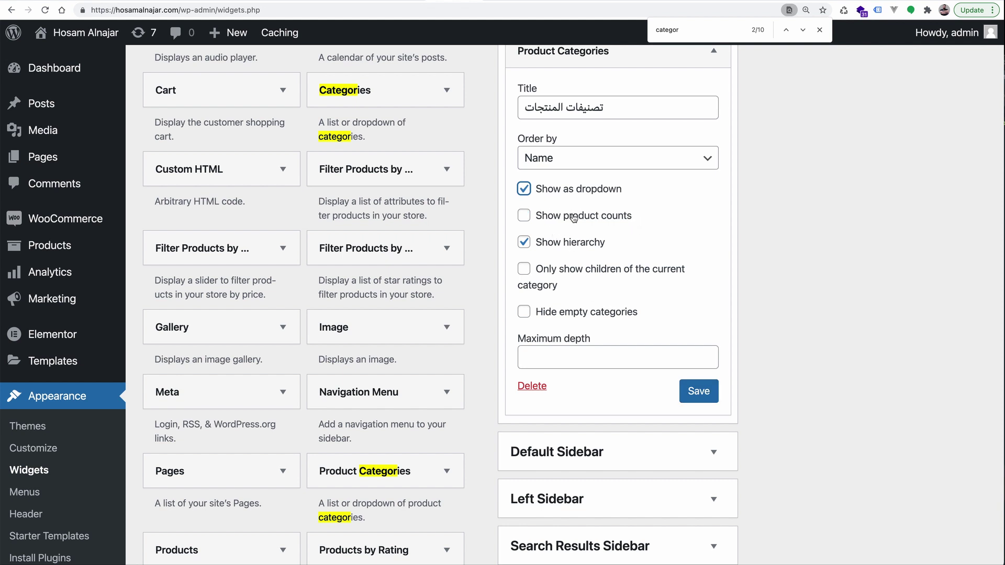
click(532, 217)
click(527, 313)
click(693, 397)
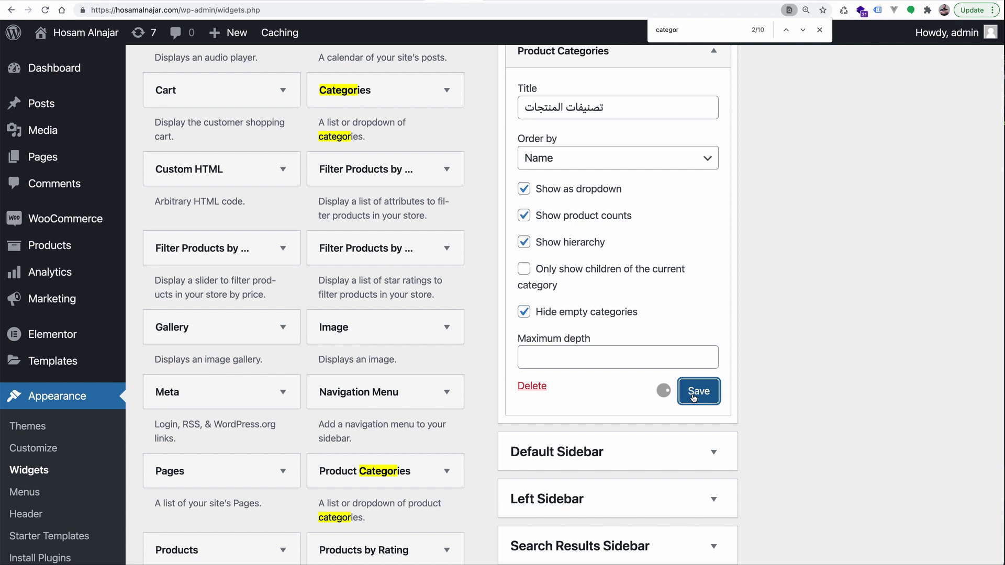
- Reload the live Groceries page and test the sidebar's category dropdown by switching to Juice and back to Groceries
key(ctrl+Tab)
key(super+r)
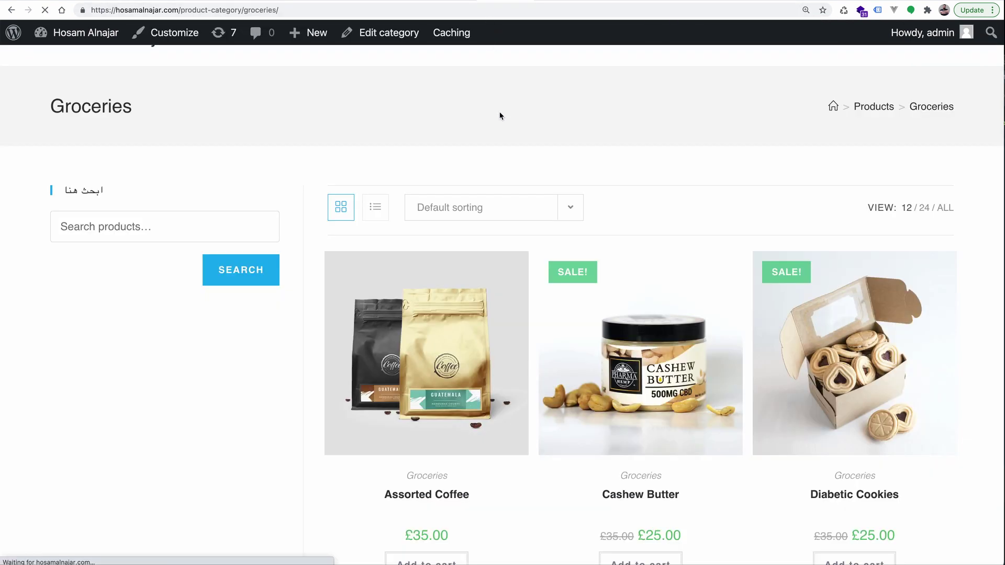
click(273, 354)
click(186, 357)
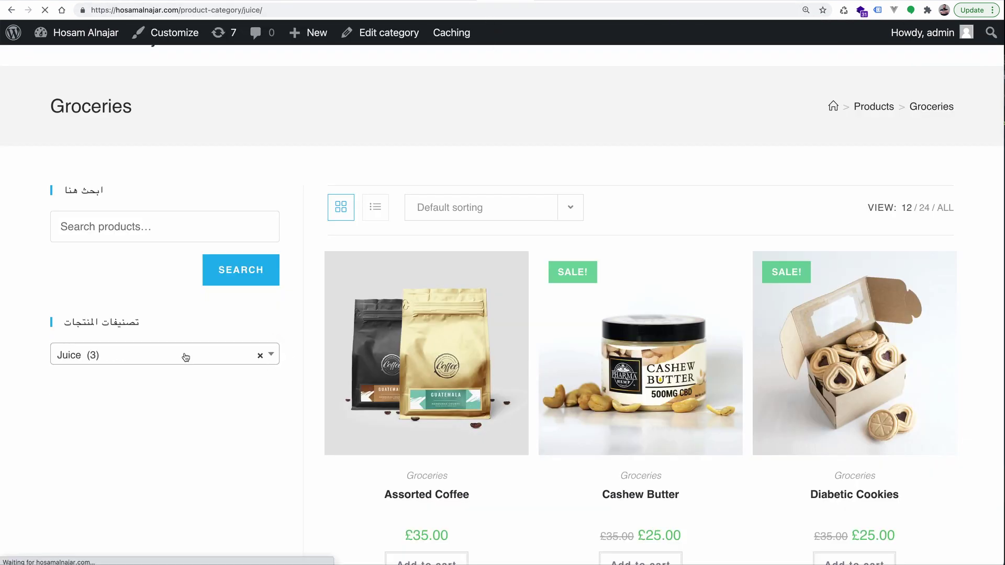
click(193, 422)
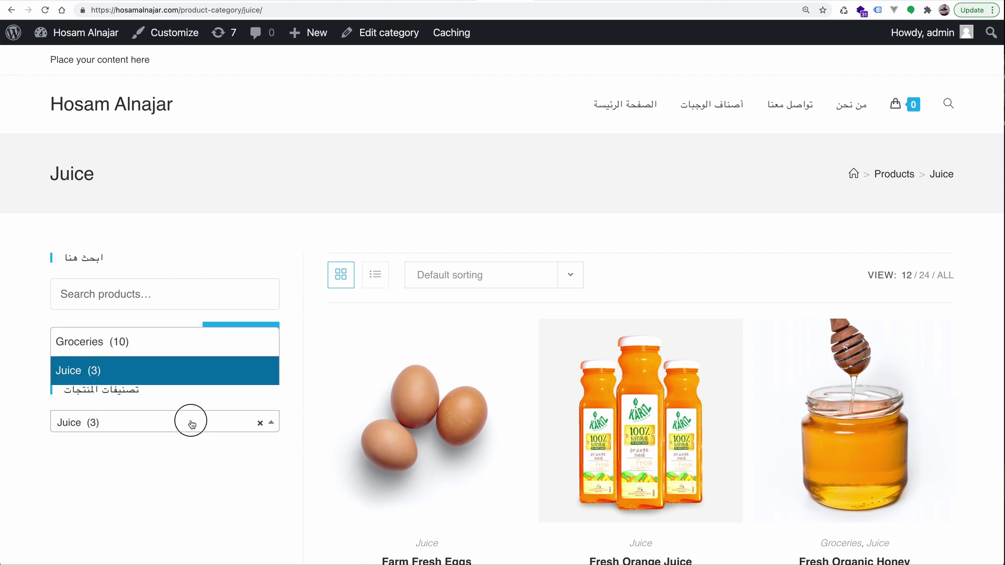
click(167, 350)
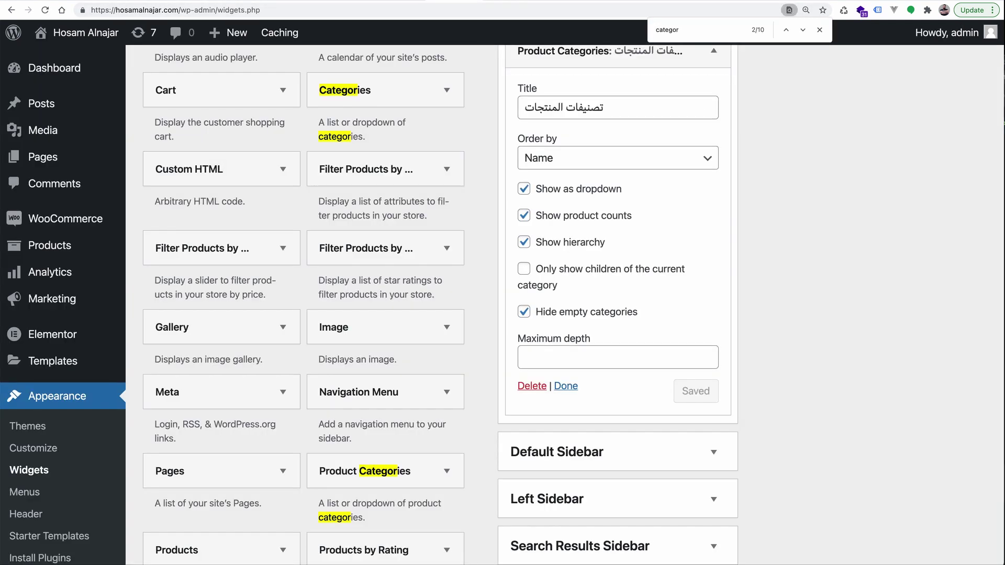
- Turn off Show as dropdown in the Product Categories widget and save it
click(524, 189)
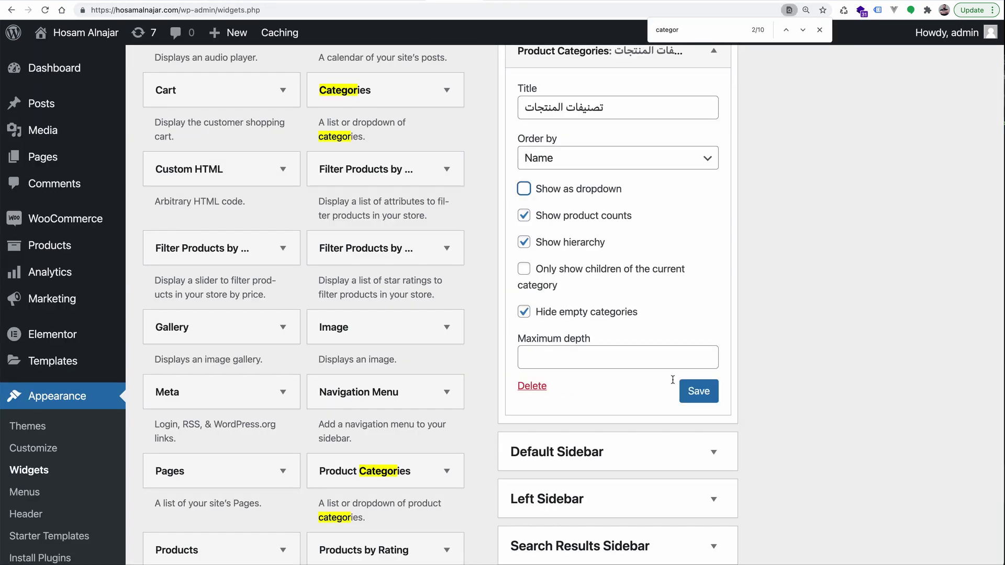
click(698, 400)
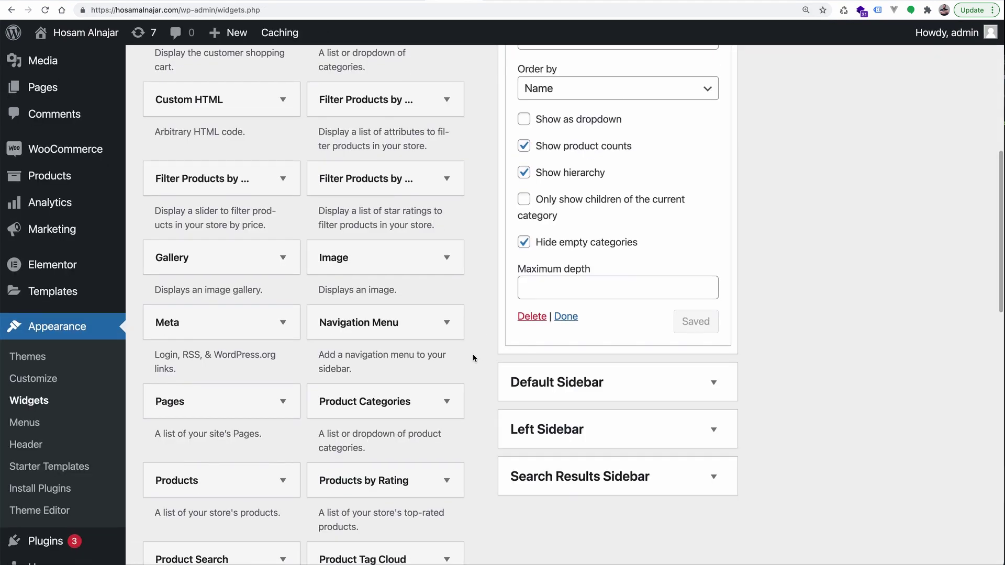
- Add the Products widget from the available widgets to the WooCommerce Sidebar
scroll(473, 358, down, 3)
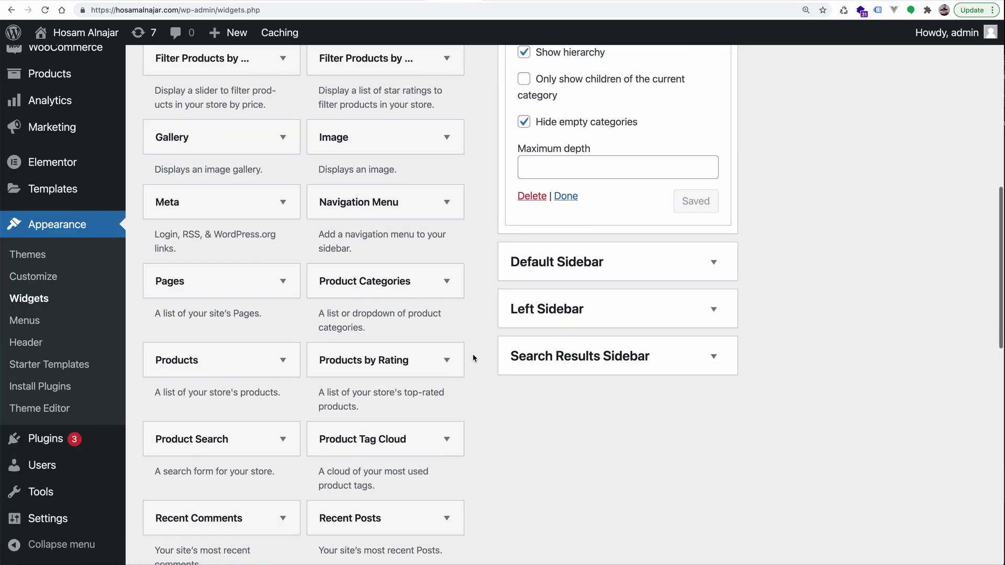
click(282, 360)
scroll(224, 363, down, 5)
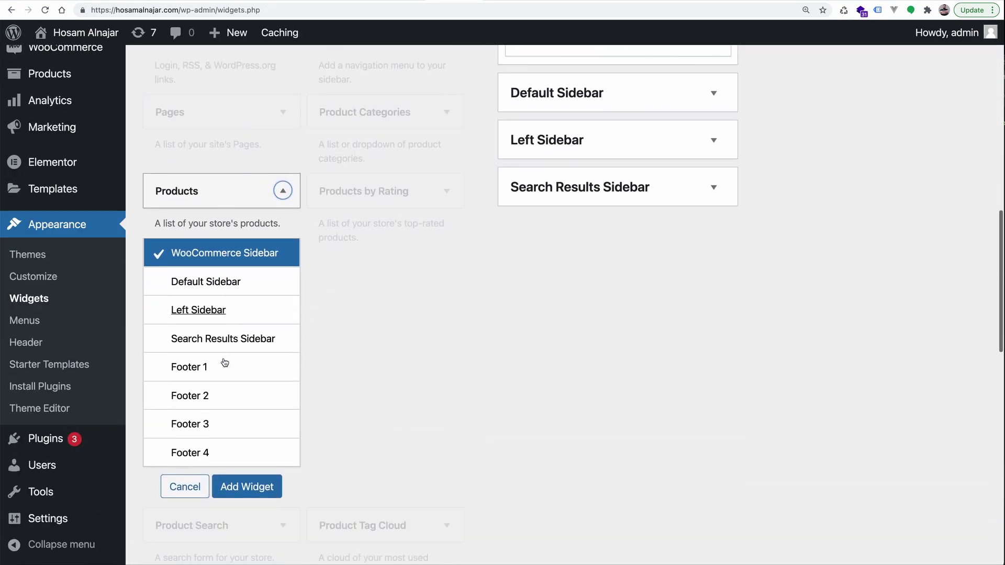
click(264, 477)
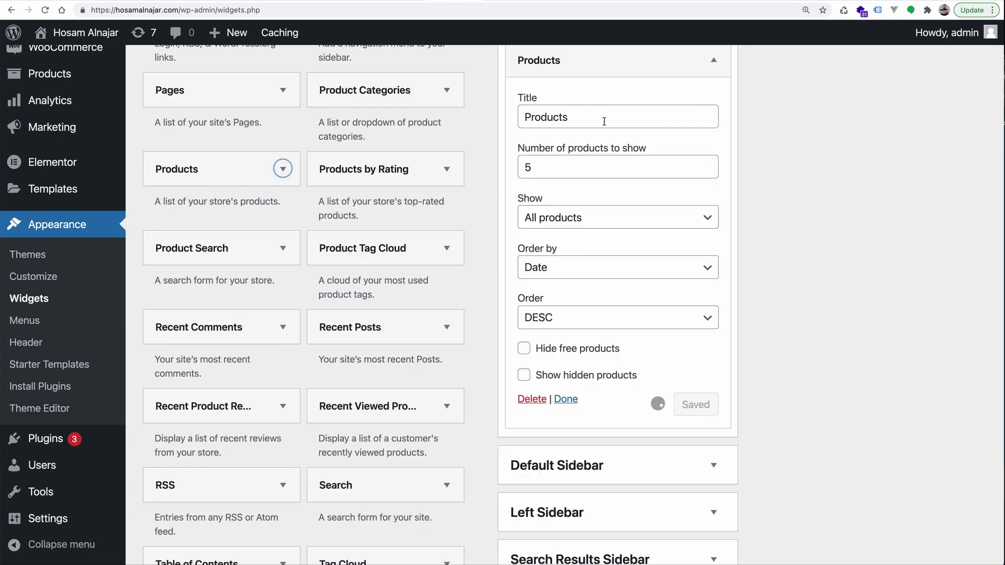
- Set the Products widget to show On-sale products, leave Hide free products off, and save it
double_click(601, 118)
double_click(526, 170)
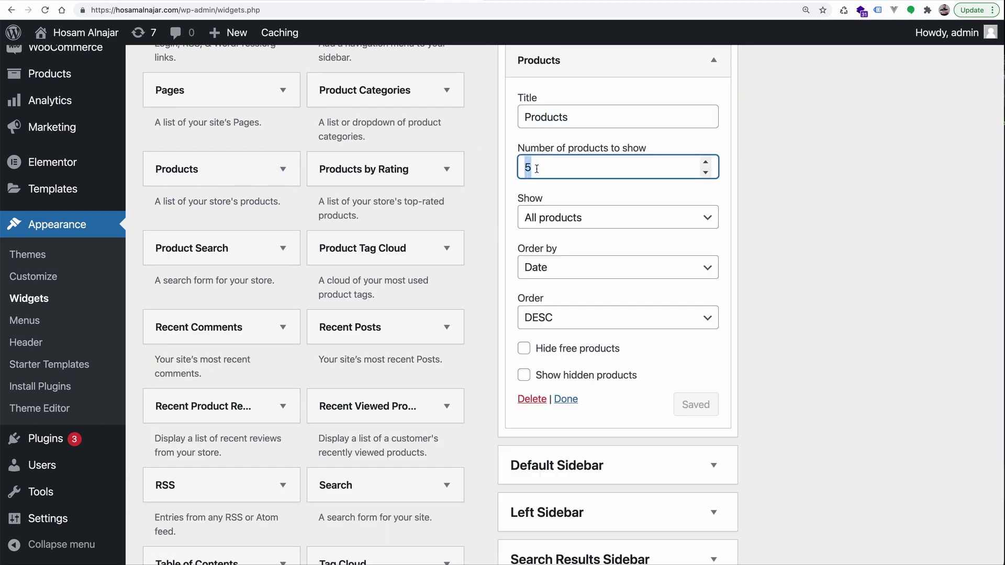
click(646, 218)
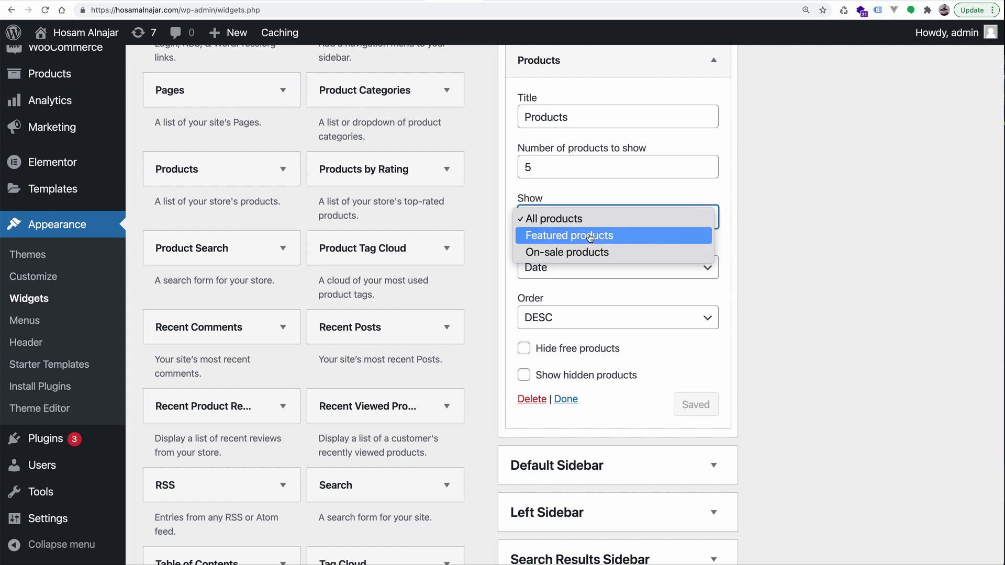
click(615, 252)
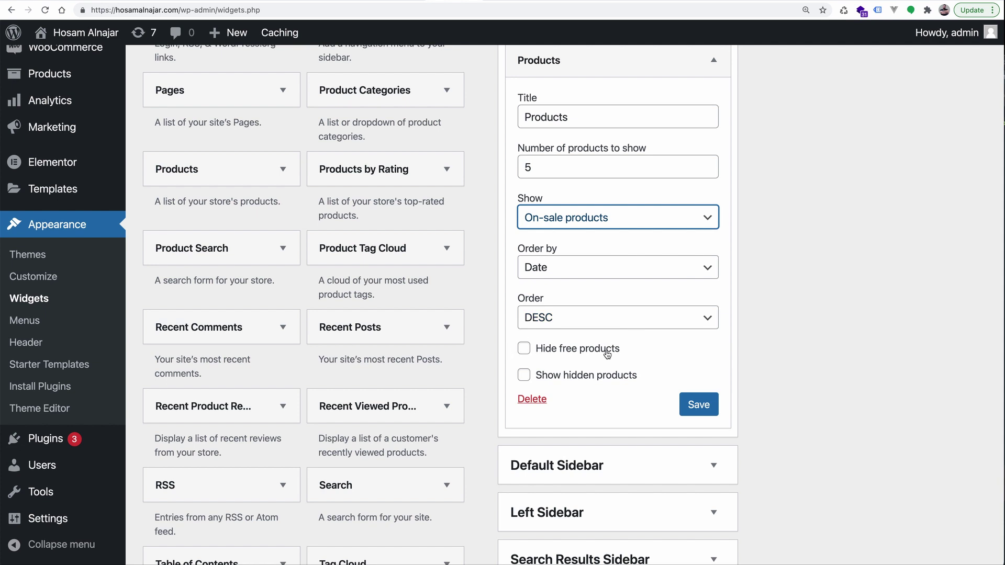
click(523, 350)
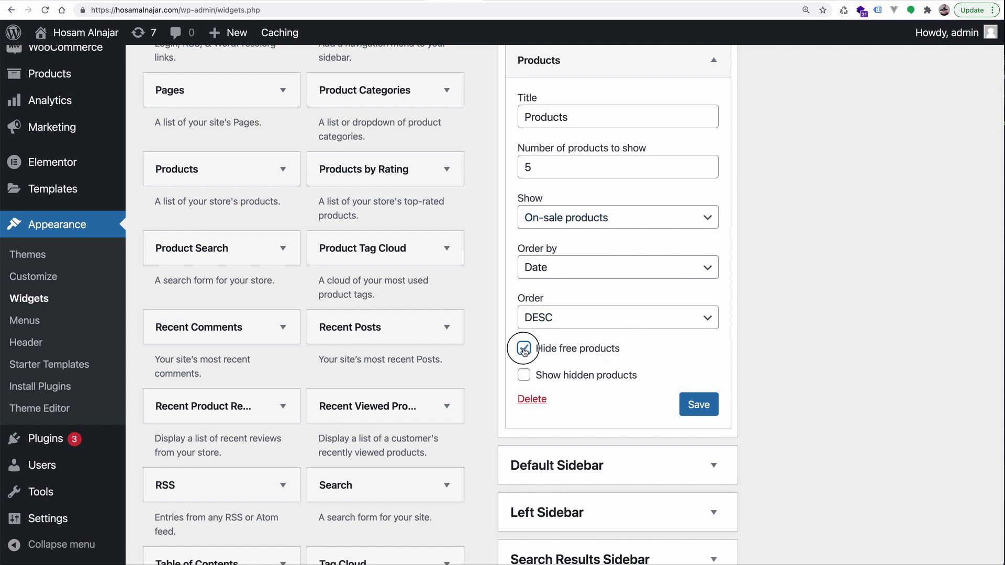
click(523, 349)
click(685, 407)
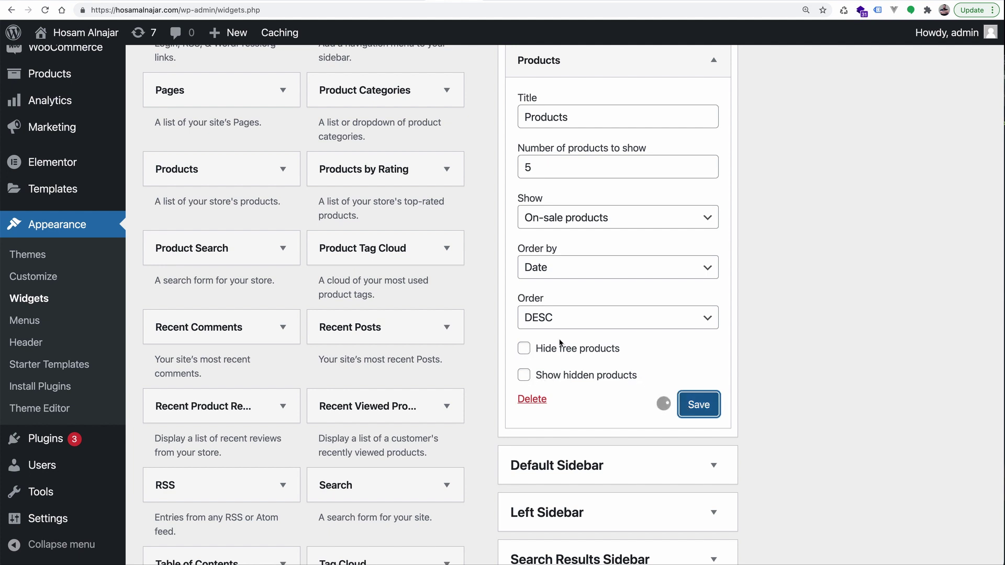
- Reload the live Groceries page to check its sidebar, and return to the Widgets page
click(510, 1)
click(498, 9)
key(Return)
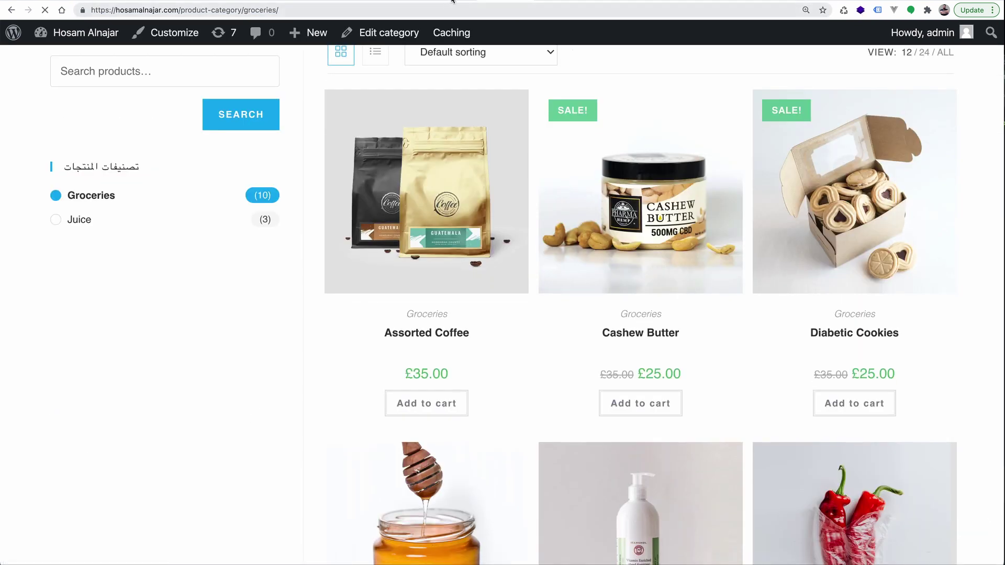
click(452, 1)
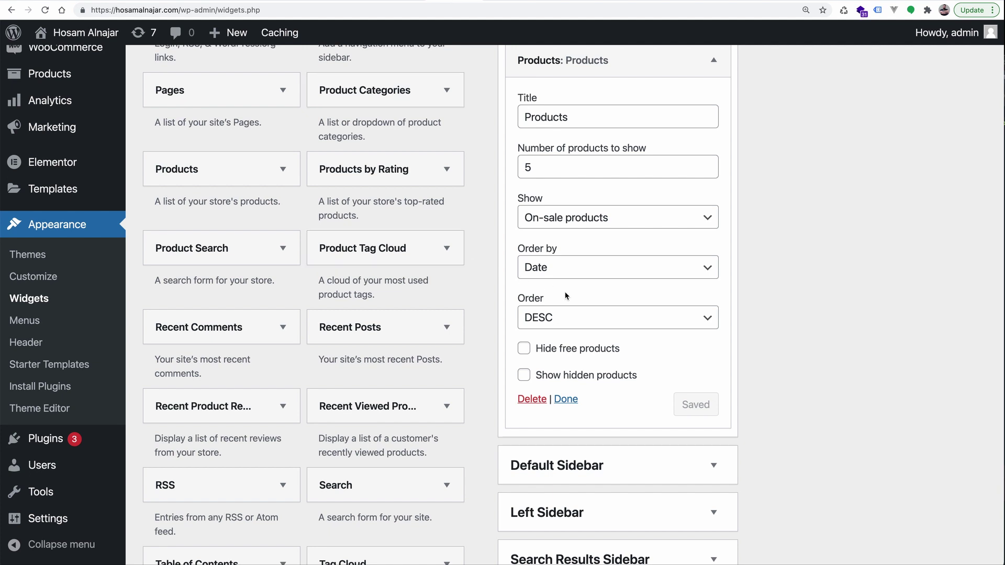
- Set the Products widget to show Featured products and save it
click(591, 222)
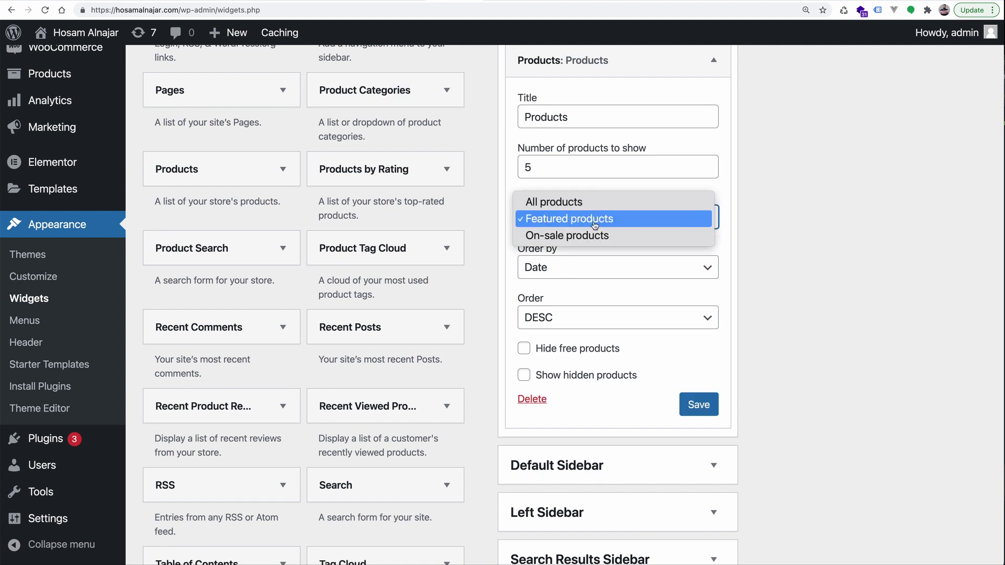
click(594, 217)
click(698, 405)
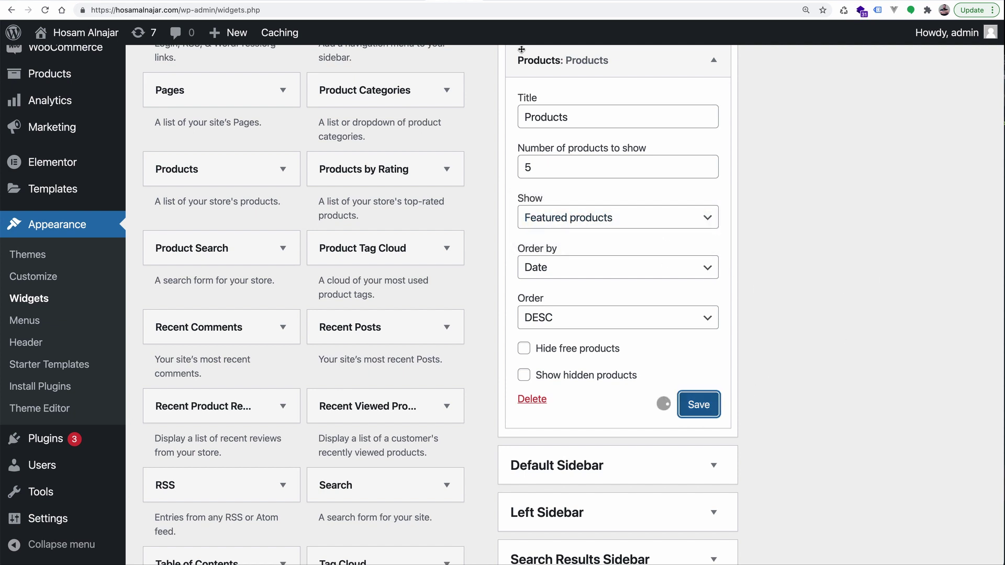
- Check the sidebar's Products list on the live Groceries page and return to the Widgets page
click(335, 1)
scroll(240, 247, down, 2)
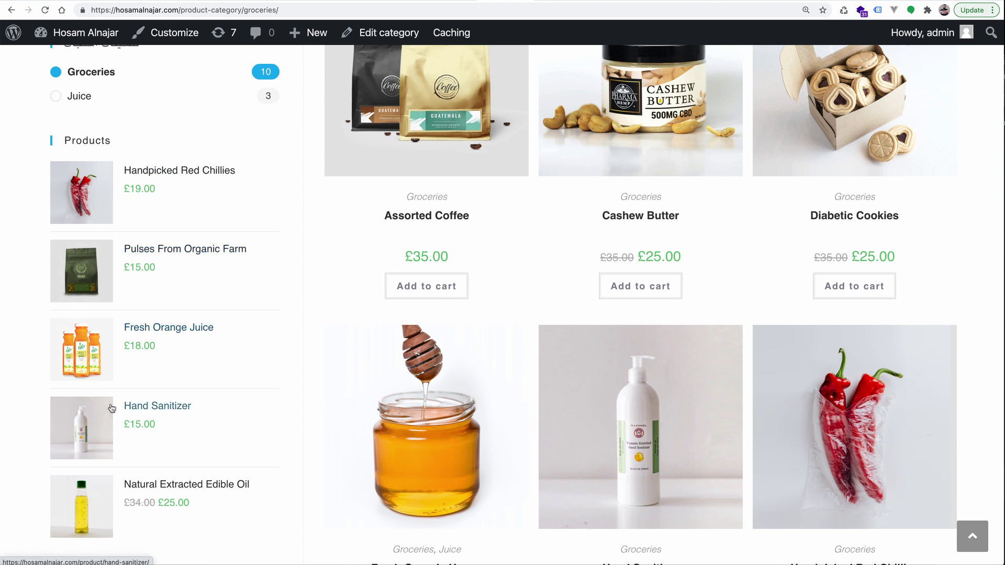
scroll(112, 479, down, 3)
key(ctrl+shift+Tab)
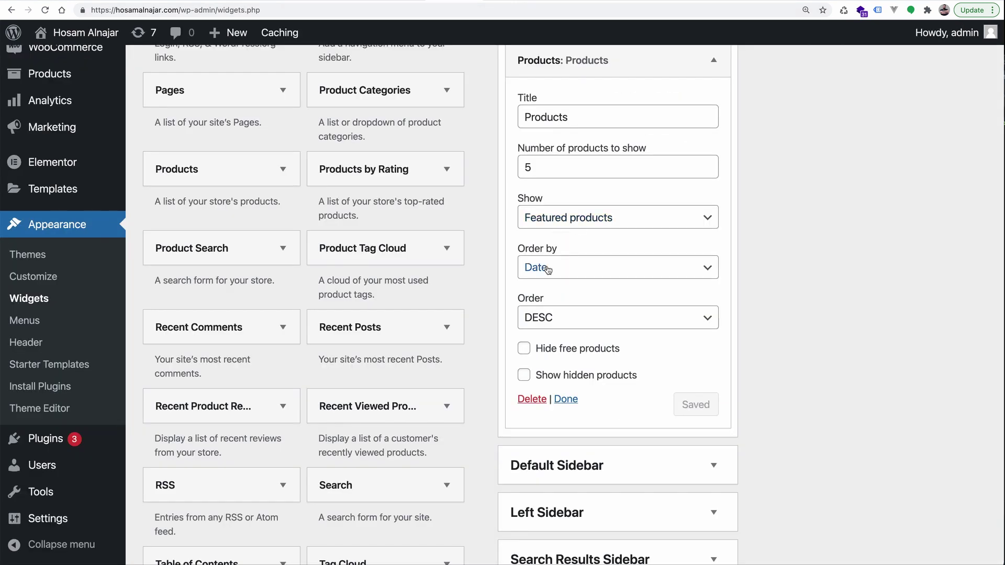
- Collapse the Products widget and add the Image widget to the WooCommerce Sidebar
click(560, 397)
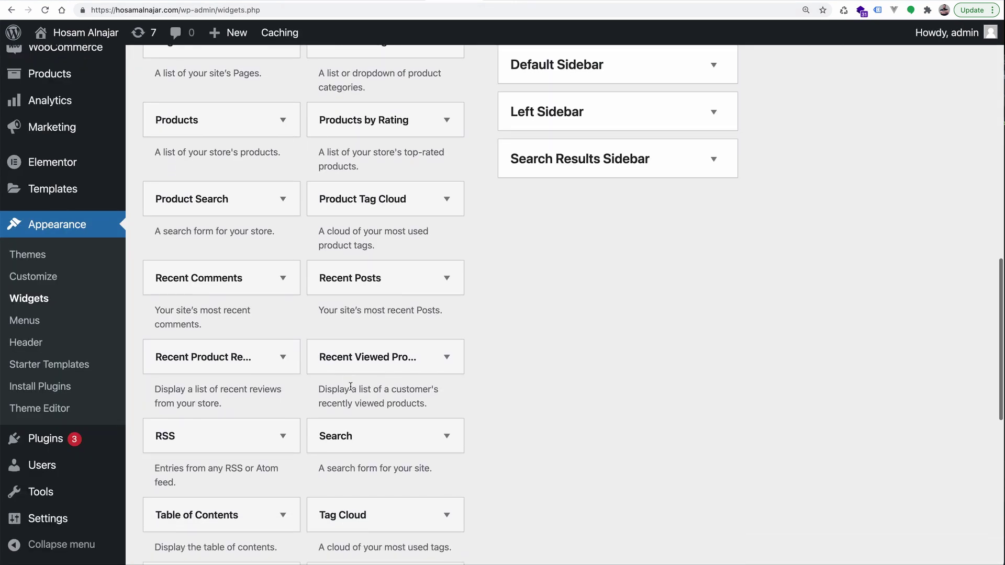
scroll(351, 390, up, 3)
scroll(352, 391, up, 3)
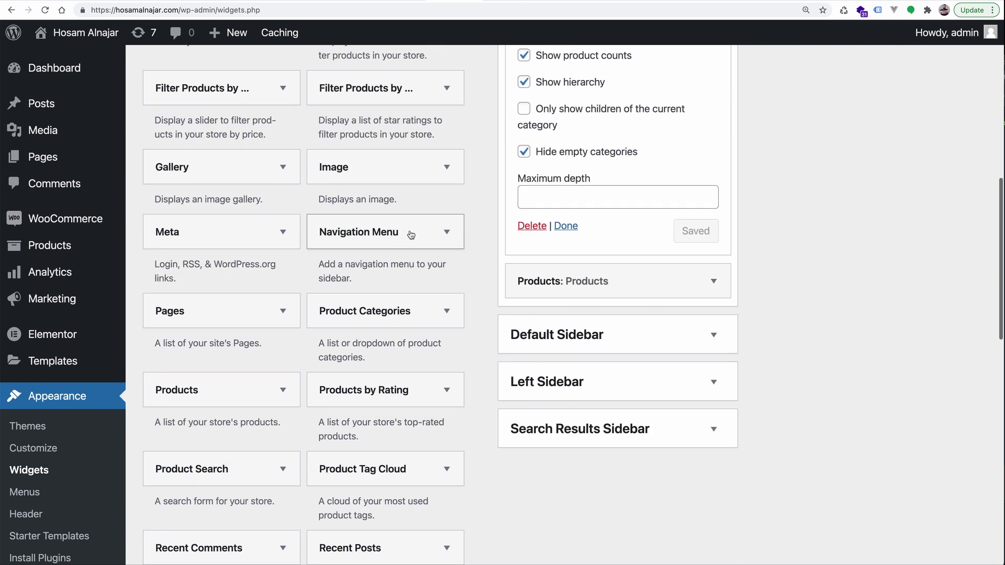
click(446, 166)
click(411, 462)
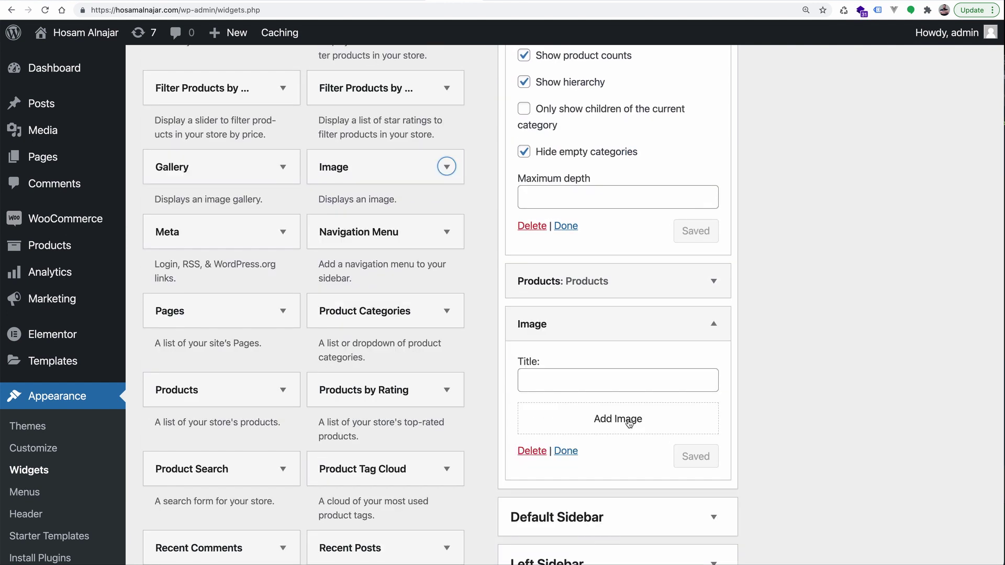
- Insert courses-002-free-img.jpg from the Media Library into the Image widget and title the widget حلويات
click(633, 424)
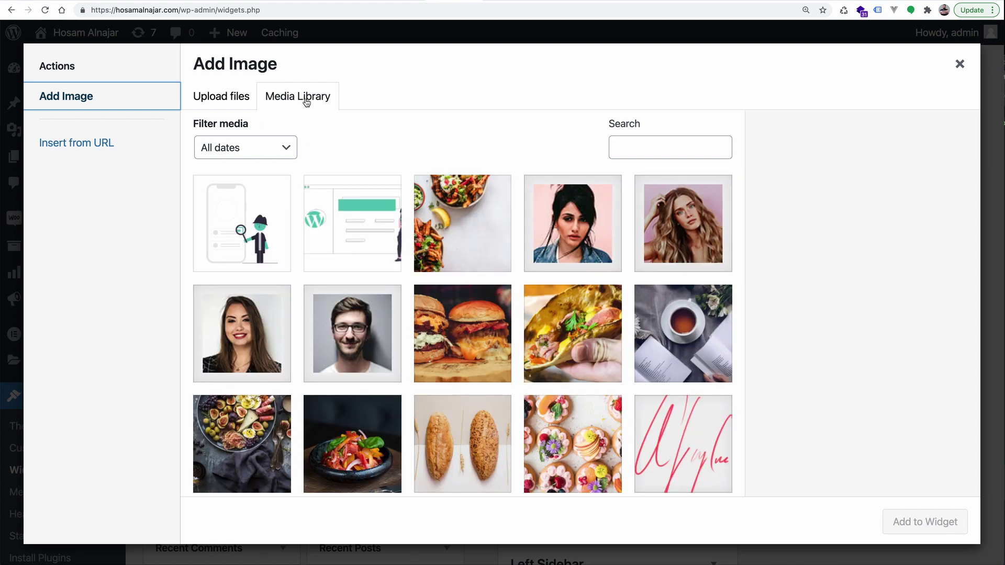
click(578, 463)
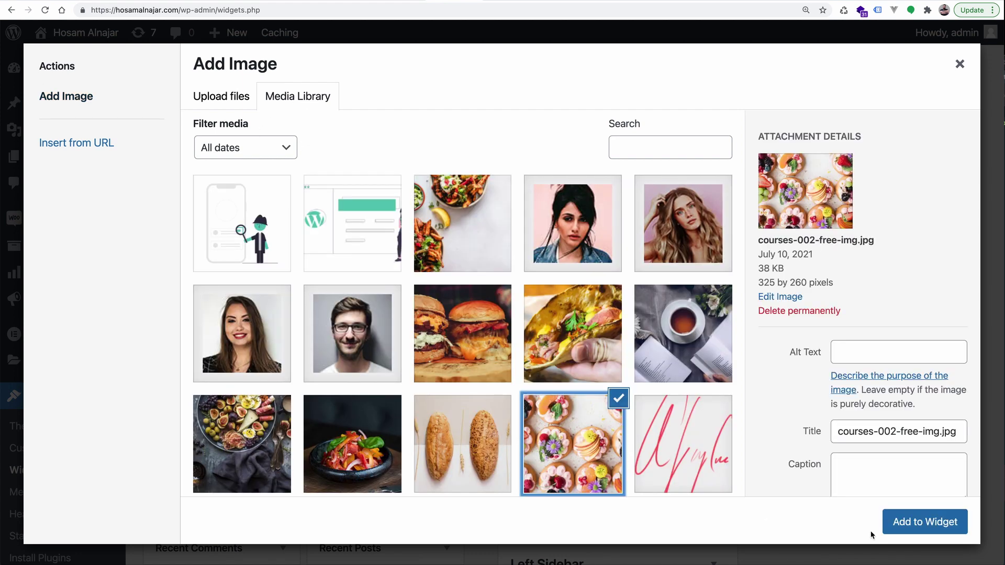
click(930, 532)
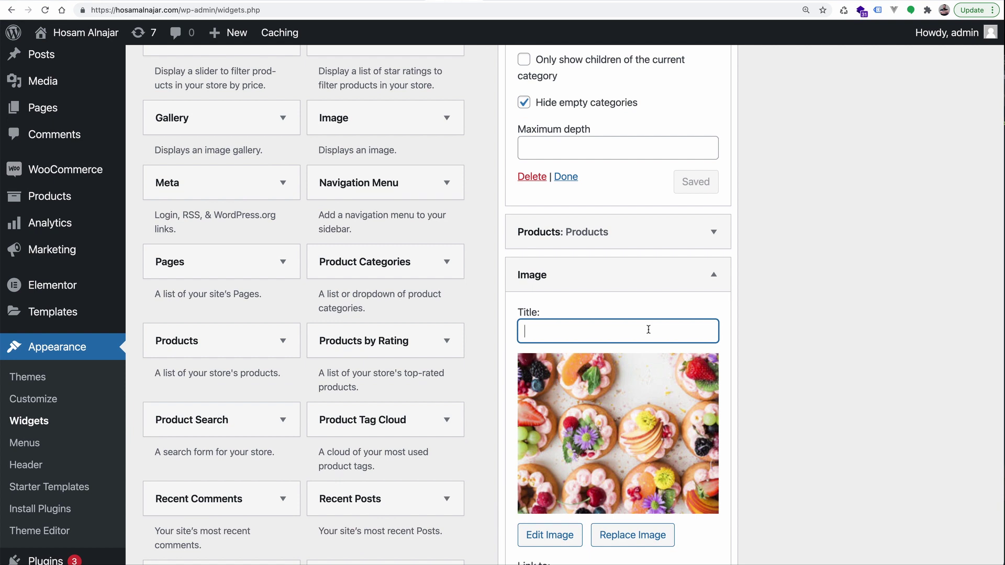
text(حلويات)
- Copy the Fresh Organic Honey product page's URL from the live shop, set it as the image's link, and save the widget
scroll(594, 268, down, 6)
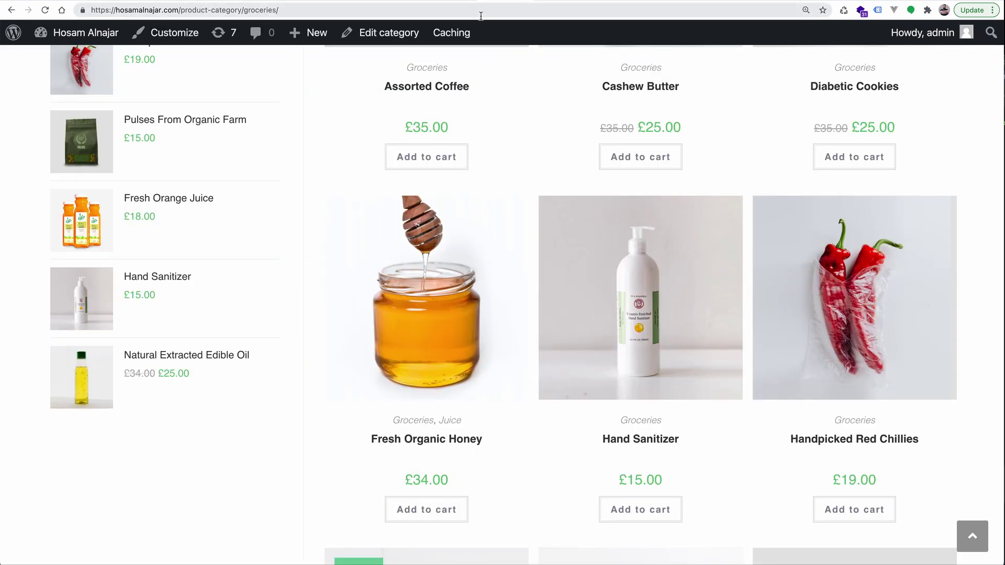
click(466, 250)
click(521, 12)
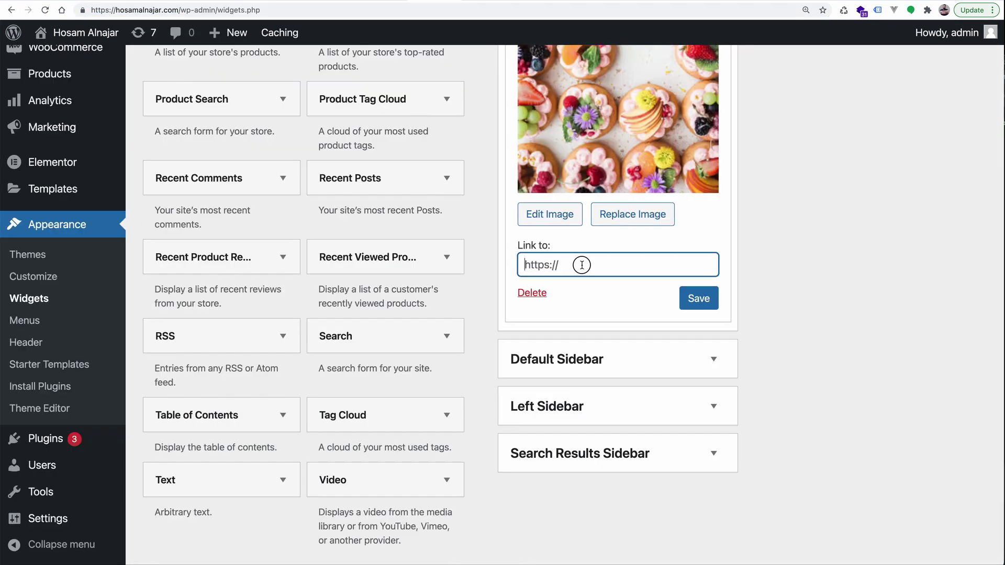
text(https://hosamalnajar.com/product/fresh-organic-honey/)
click(690, 304)
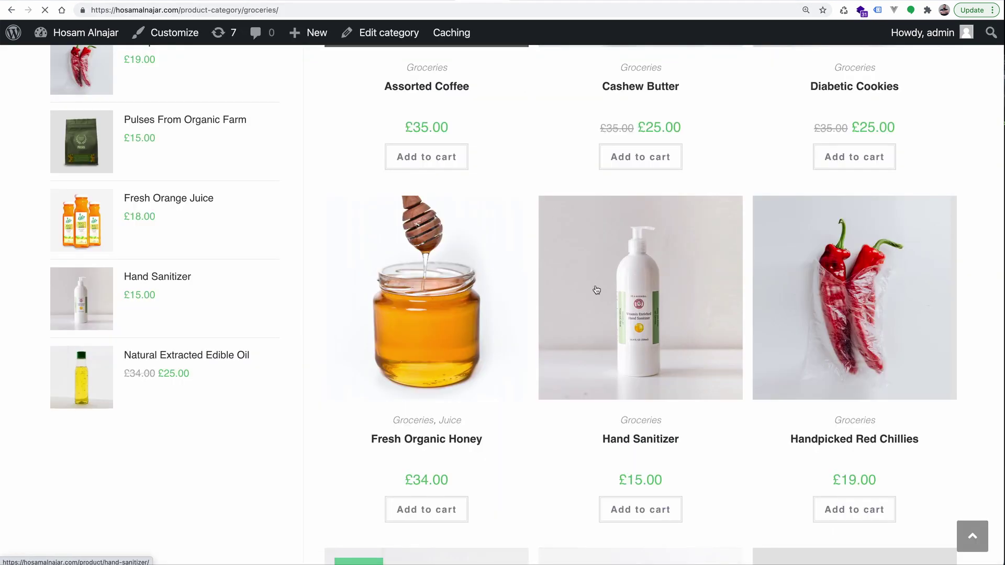
- Check the reloaded Groceries page's sidebar down to the حلويات image and follow that image's link
scroll(334, 200, up, 5)
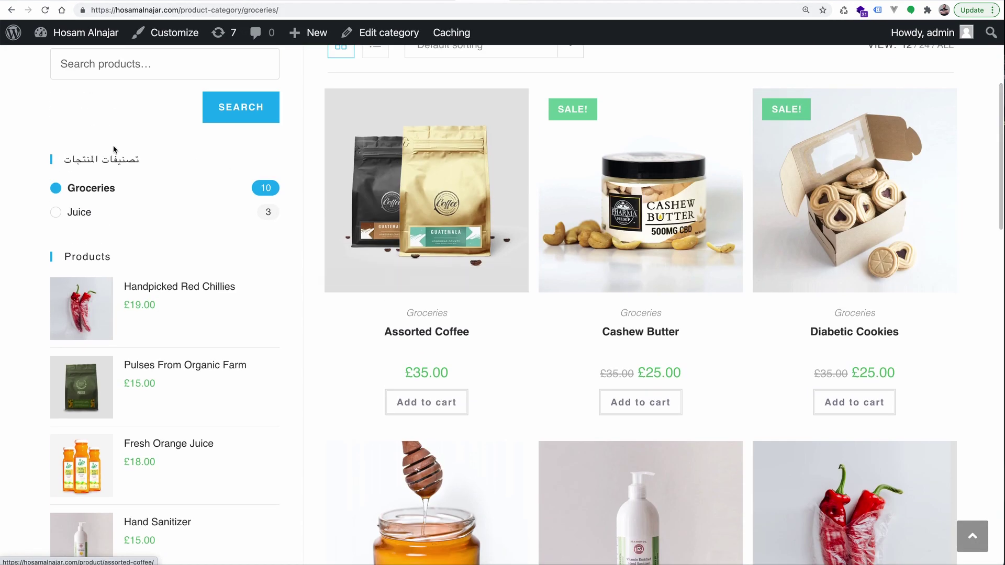
scroll(106, 167, up, 1)
scroll(134, 224, down, 3)
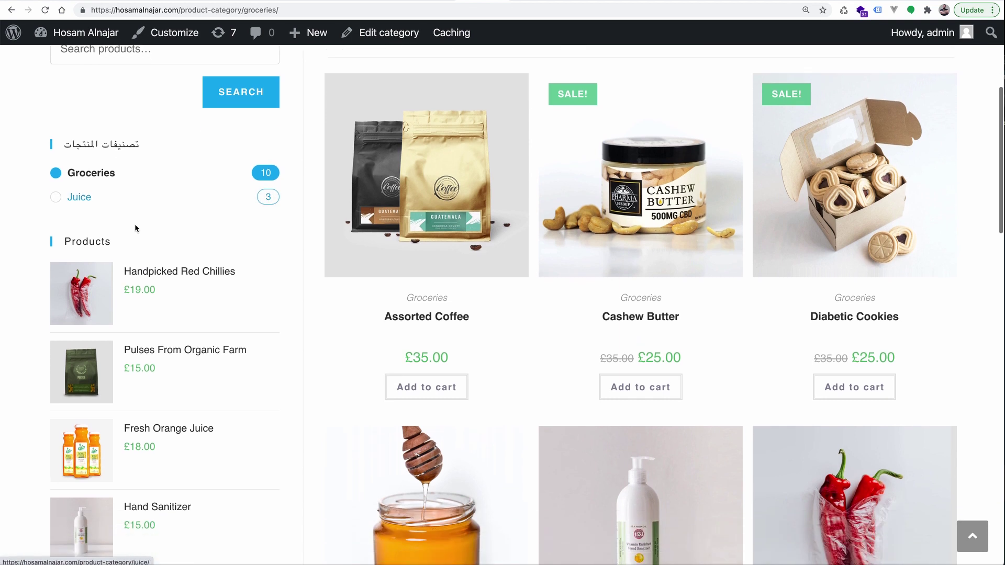
scroll(134, 243, down, 8)
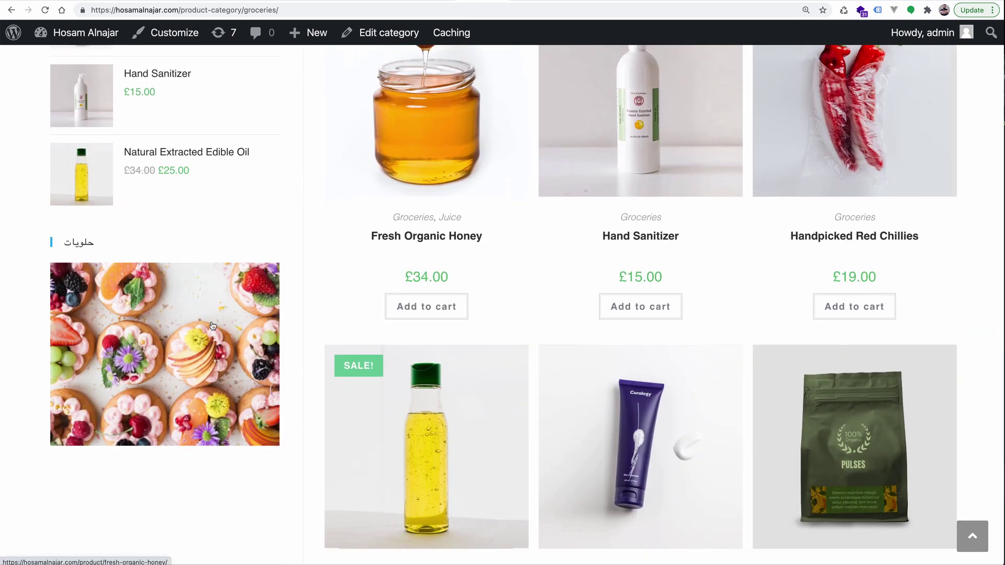
click(180, 351)
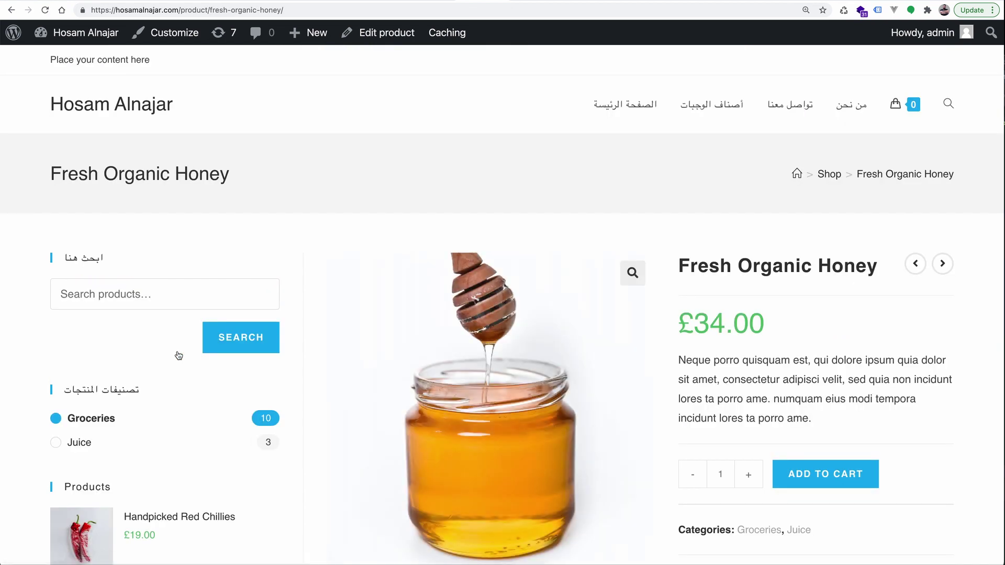
- Examine the sidebar on the Fresh Organic Honey page and on the related Hand Sanitizer product page
scroll(630, 302, down, 1)
scroll(495, 400, down, 4)
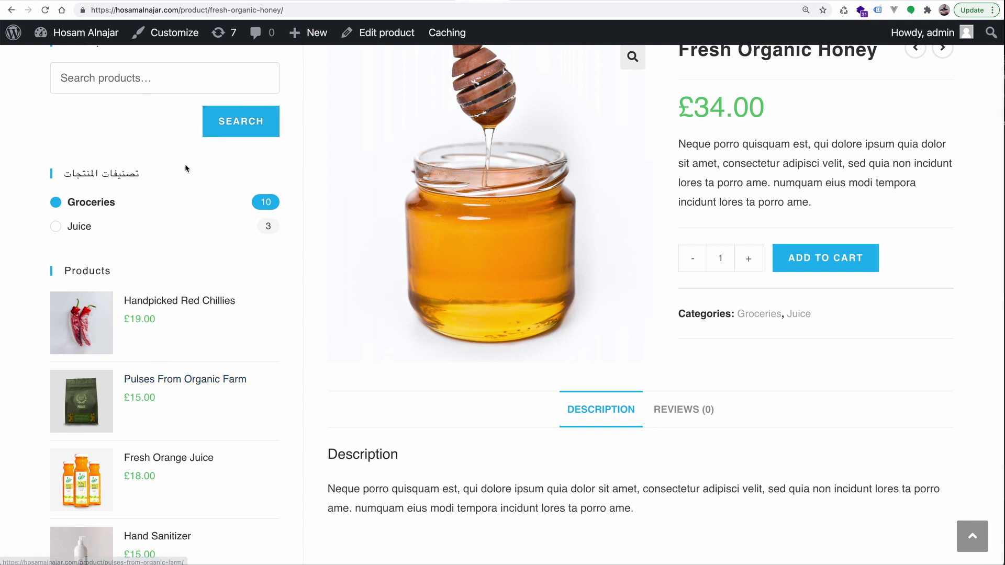
scroll(206, 315, down, 2)
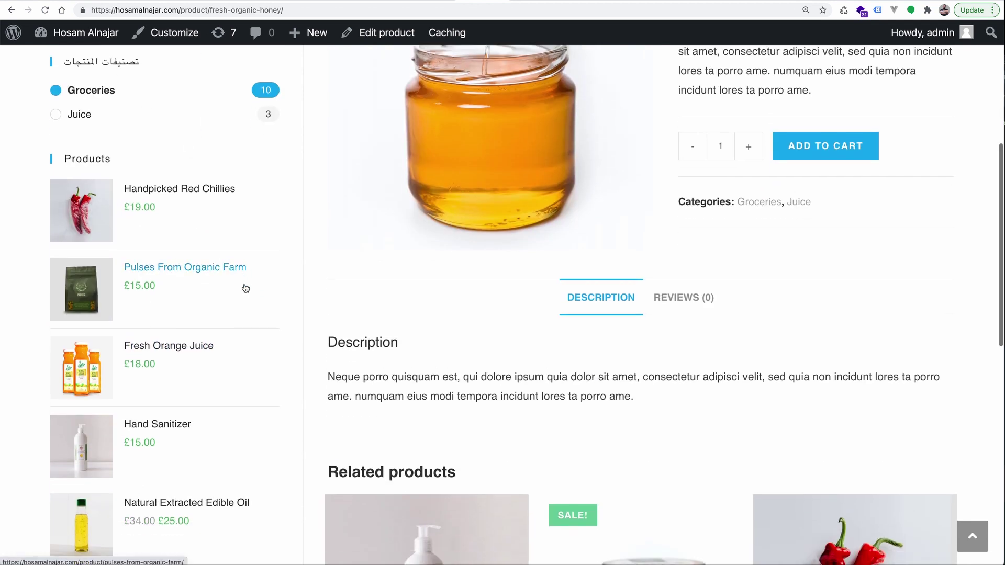
scroll(244, 291, down, 4)
click(454, 397)
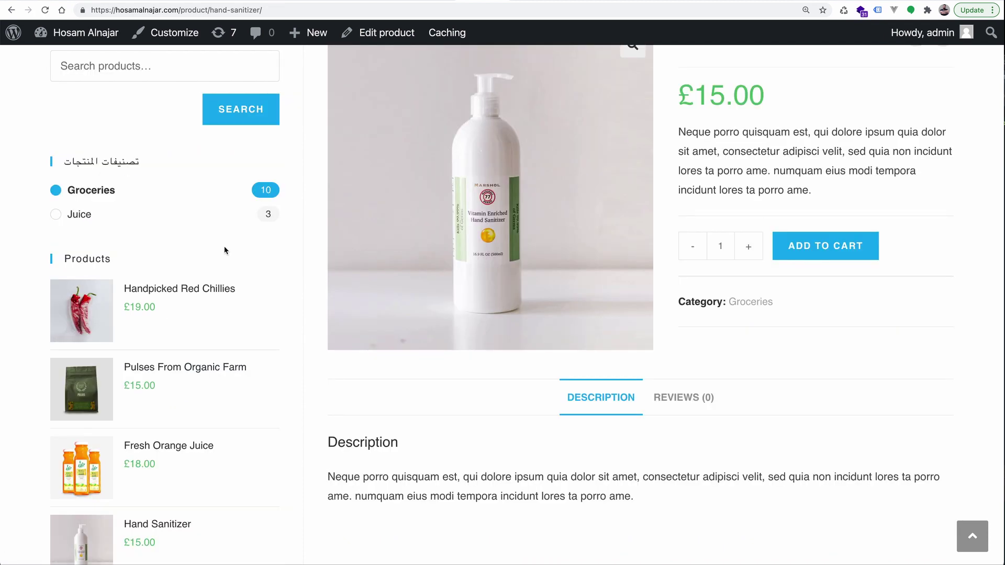
scroll(245, 268, down, 2)
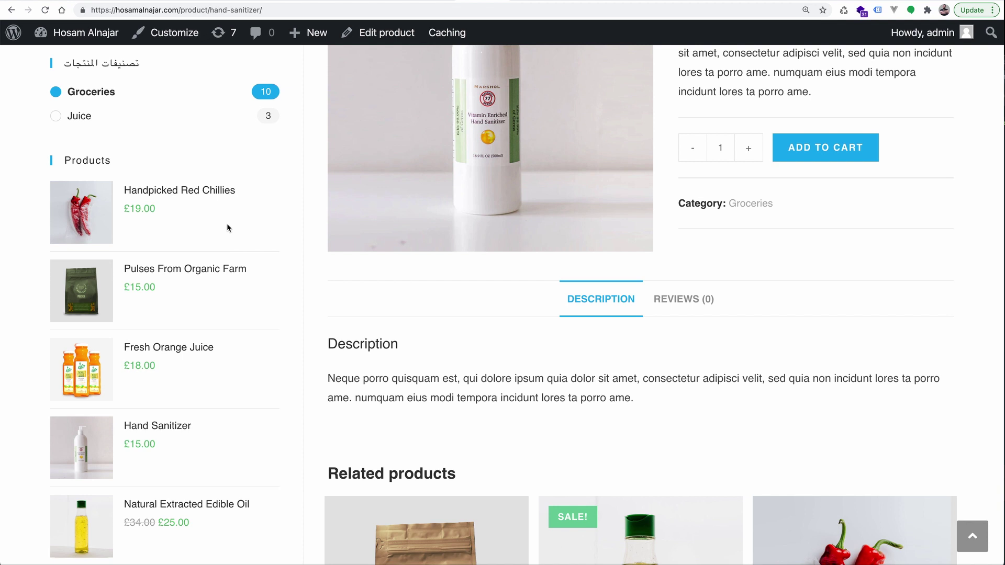
scroll(272, 204, up, 5)
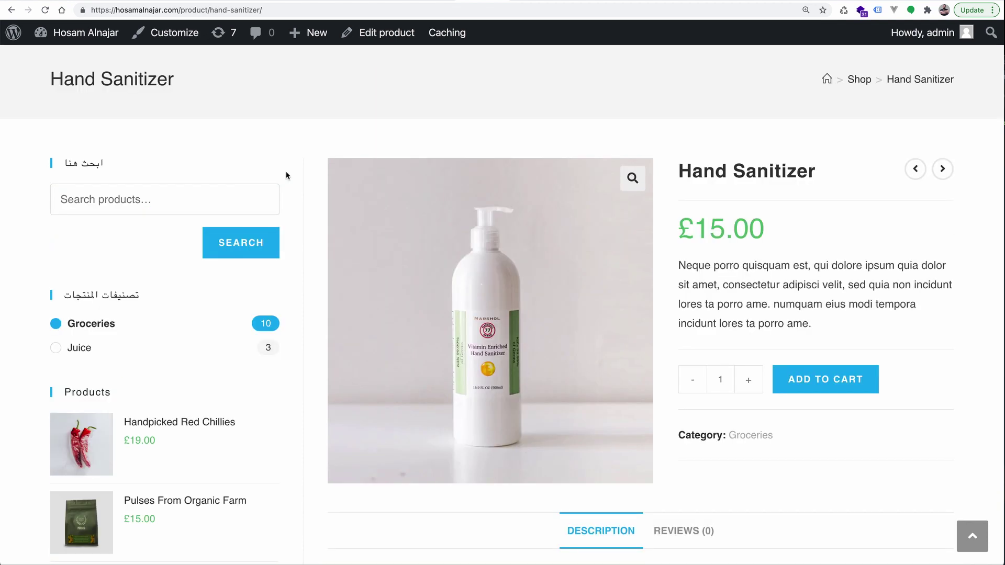